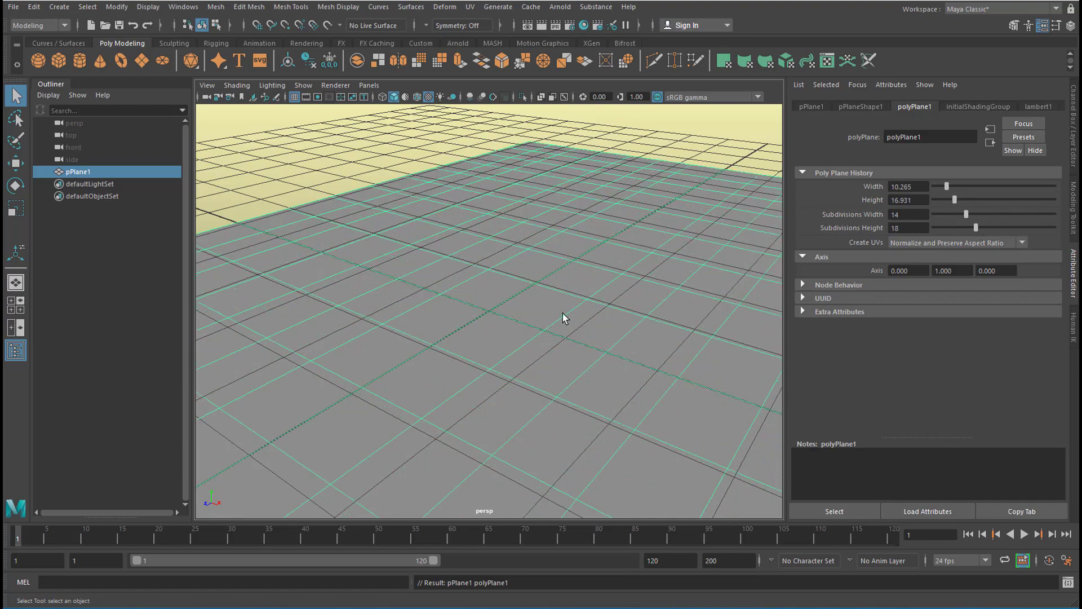
- Hide the viewport grid and assign the black-and-white grid-textured material lambert2 to the plane
{"action": "right_click_drag", "start_coordinate": [563, 314], "coordinate": [346, 320], "text": "alt"}
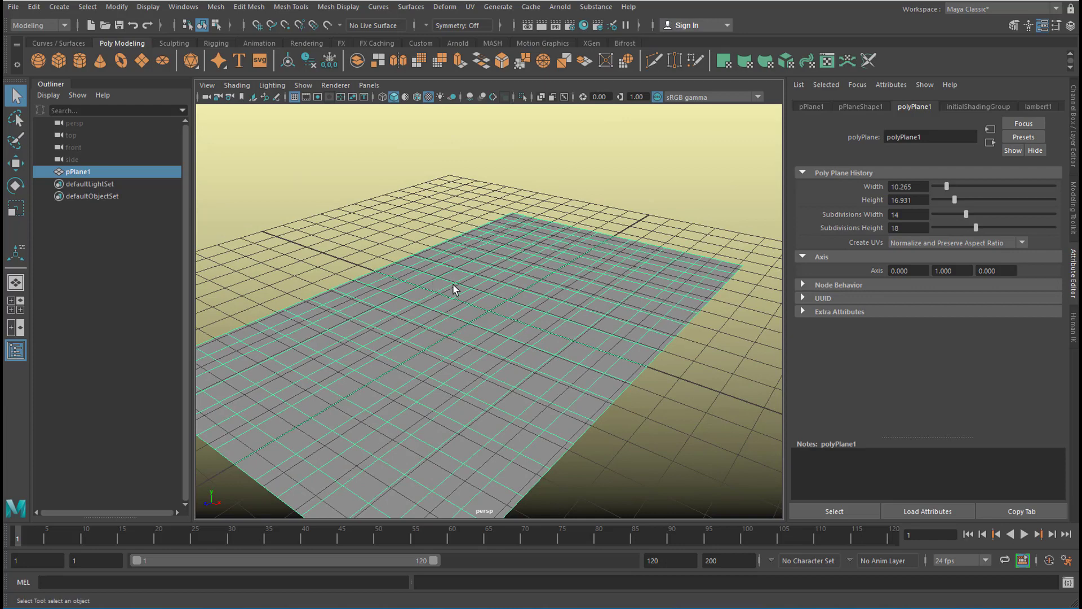
{"action": "left_click", "coordinate": [293, 98]}
{"action": "right_click", "coordinate": [492, 280]}
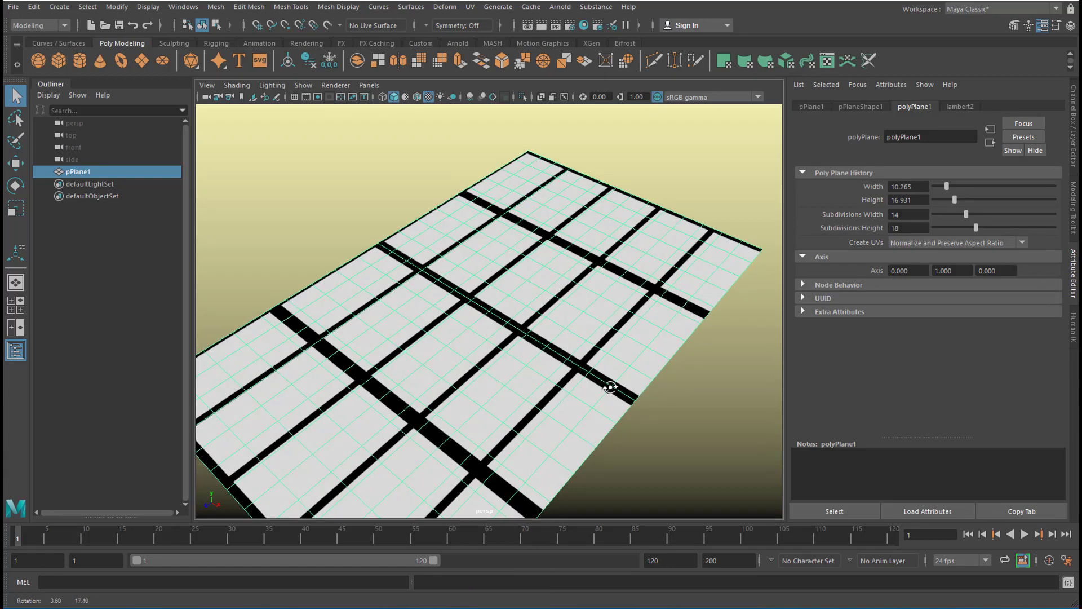
- Set both the width and the height of the polygon plane to 16
{"action": "left_click_drag", "start_coordinate": [609, 387], "coordinate": [580, 380], "text": "alt"}
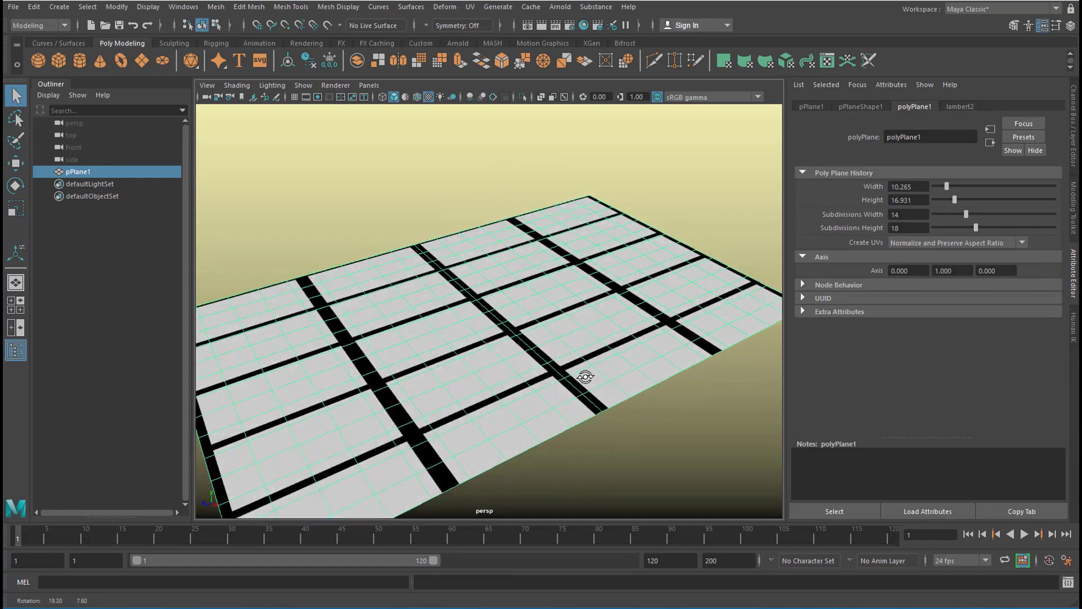
{"action": "right_click_drag", "start_coordinate": [580, 380], "coordinate": [500, 362], "text": "alt"}
{"action": "left_click_drag", "start_coordinate": [500, 363], "coordinate": [577, 353], "text": "alt"}
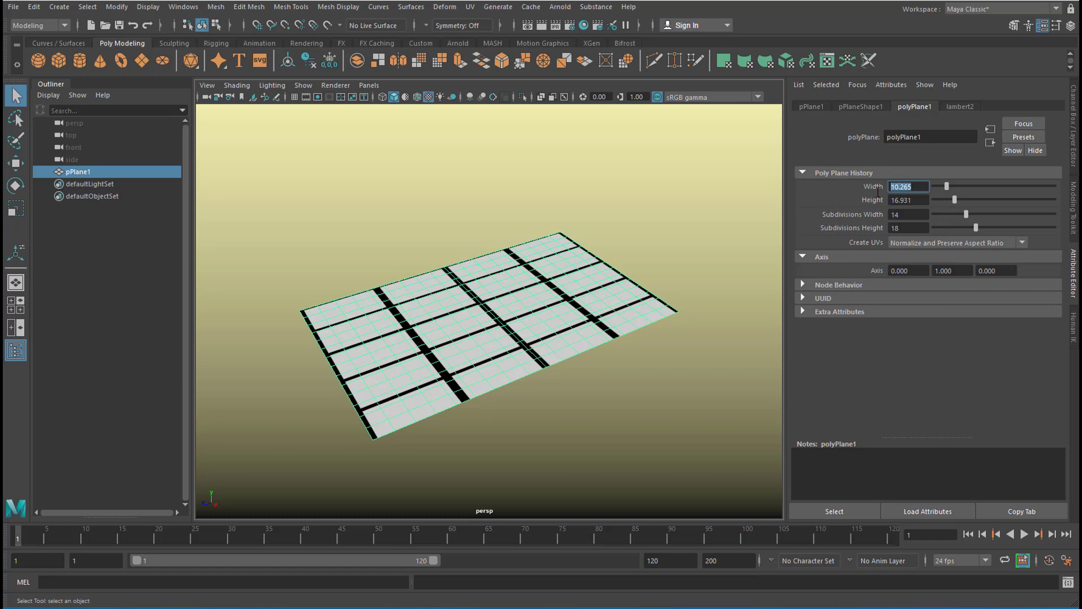
{"action": "type", "text": "16"}
{"action": "key", "text": "Tab"}
{"action": "type", "text": "1"}
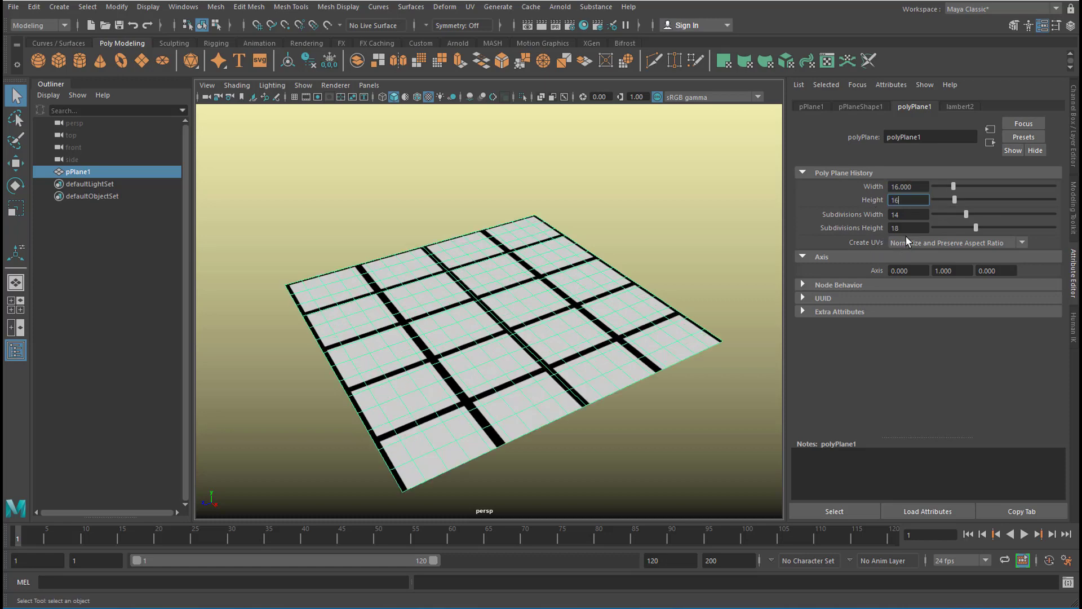
{"action": "type", "text": "6"}
{"action": "key", "text": "Return"}
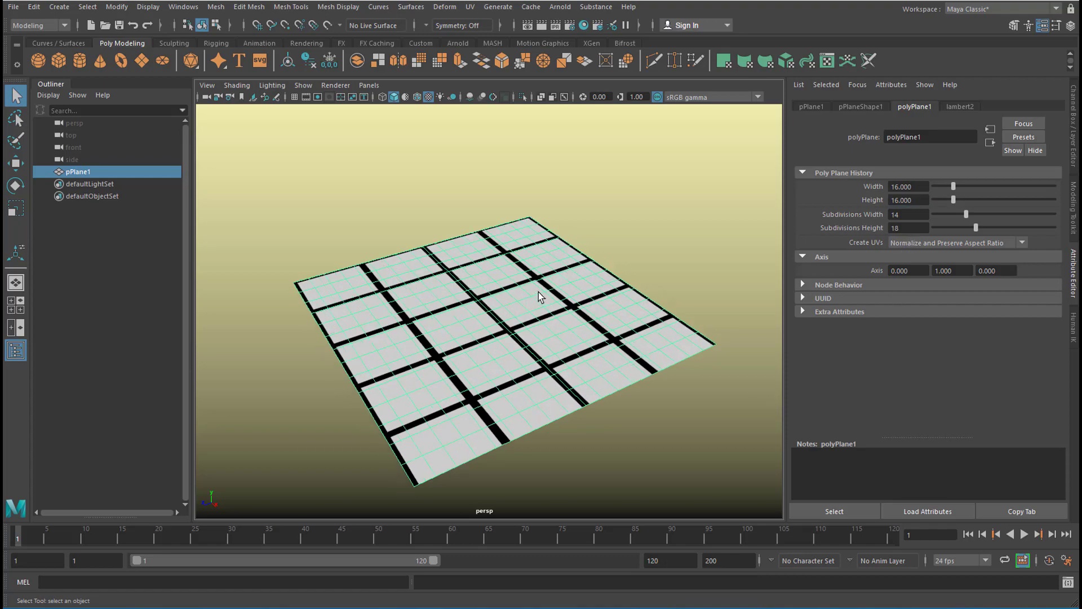
- Switch the plane to vertex editing and lower a group of vertices in its far half using soft selection
{"action": "left_click_drag", "start_coordinate": [490, 262], "coordinate": [496, 295], "text": "alt"}
{"action": "right_click_drag", "start_coordinate": [496, 294], "coordinate": [595, 278], "text": "alt"}
{"action": "right_click", "coordinate": [555, 253]}
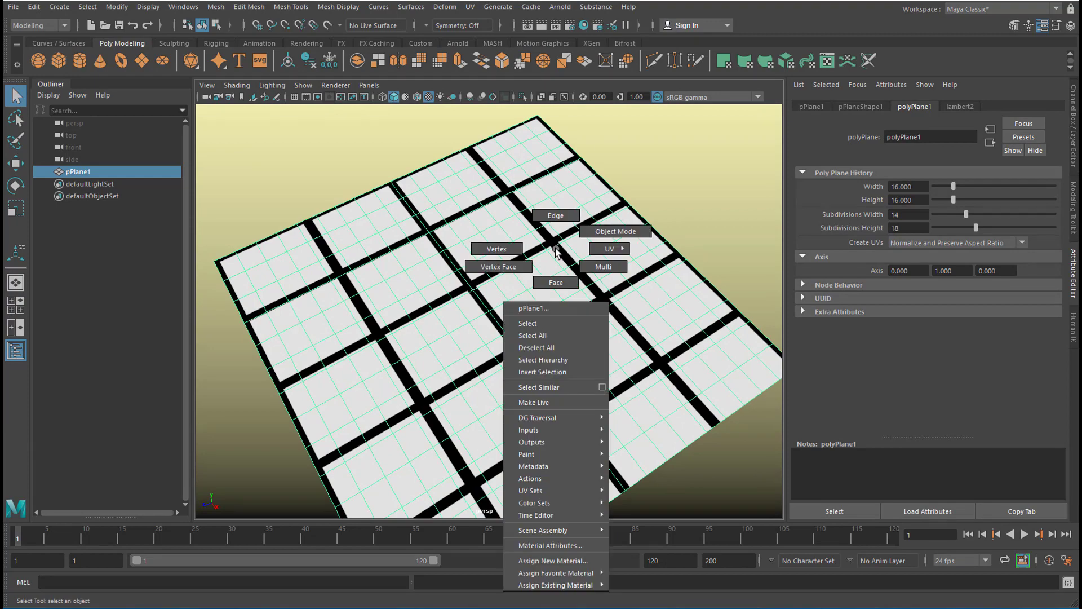
{"action": "right_click_drag", "start_coordinate": [556, 248], "coordinate": [496, 250]}
{"action": "left_click_drag", "start_coordinate": [537, 341], "coordinate": [613, 339], "text": "alt"}
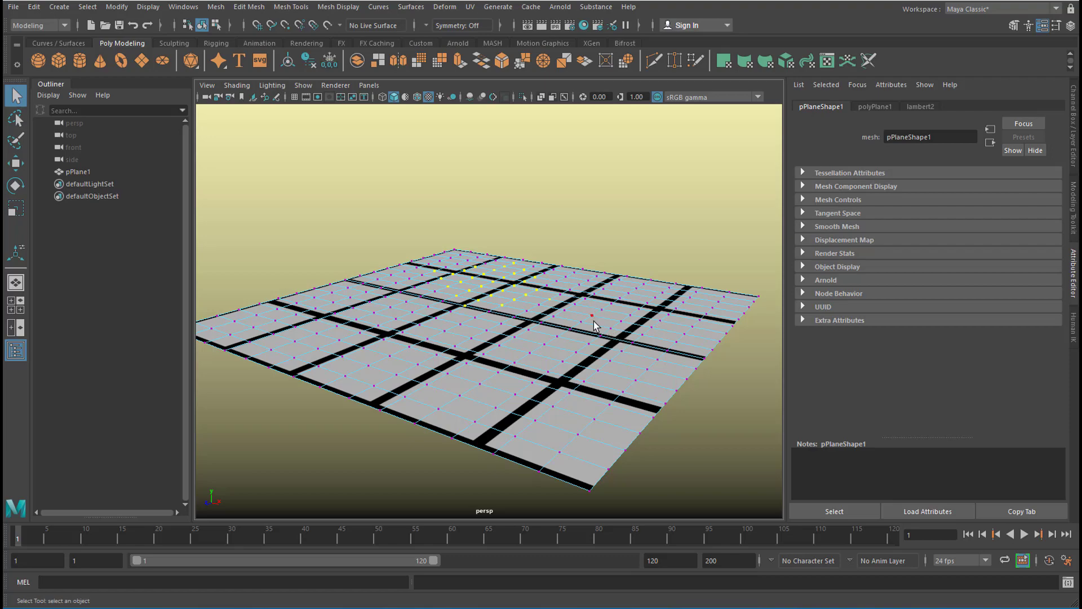
{"action": "key", "text": "b"}
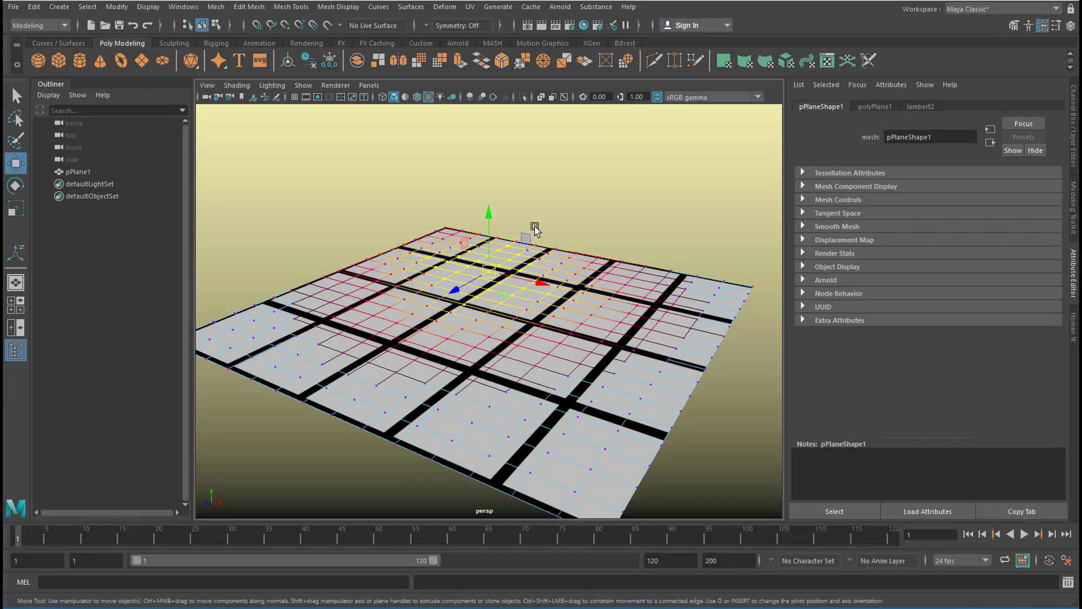
{"action": "left_click_drag", "start_coordinate": [489, 213], "coordinate": [489, 230]}
{"action": "mouse_move", "coordinate": [586, 289]}
{"action": "right_mouse_down"}
{"action": "mouse_move", "coordinate": [588, 303]}
{"action": "mouse_move", "coordinate": [586, 291]}
{"action": "right_mouse_up"}
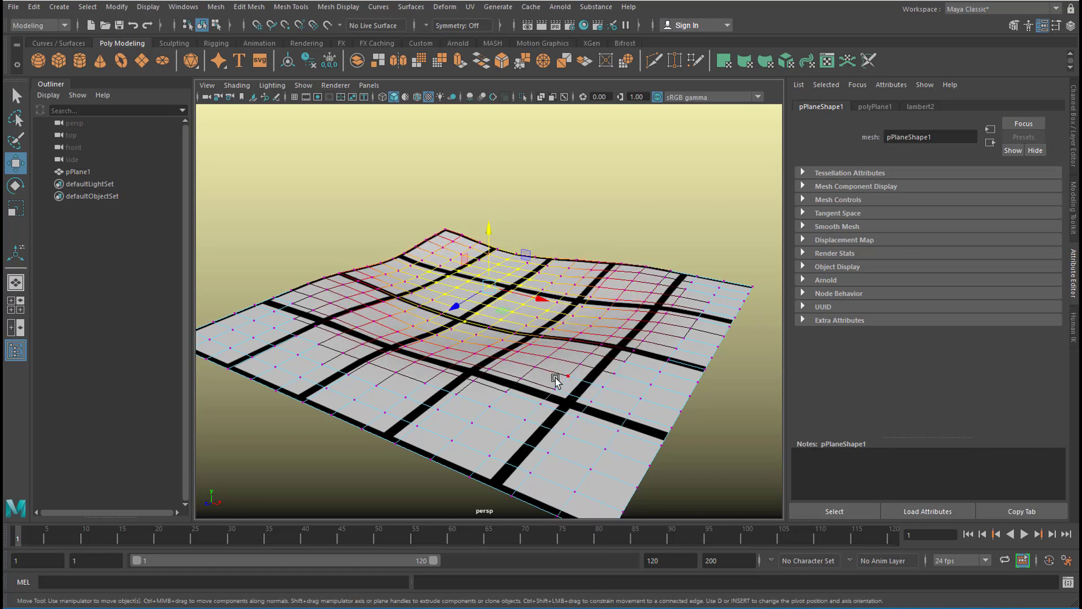
- Raise the vertices in the front centre of the plane and lower an area near the back edge with soft selection
{"action": "left_click", "coordinate": [556, 389]}
{"action": "left_click_drag", "start_coordinate": [559, 342], "coordinate": [577, 301]}
{"action": "left_click", "coordinate": [595, 282]}
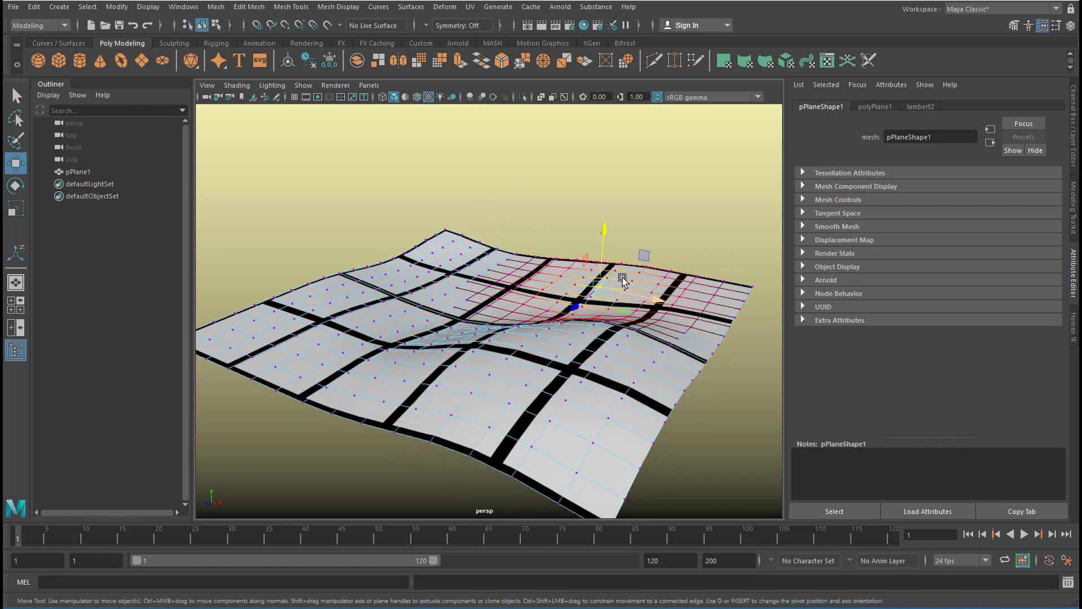
{"action": "left_click_drag", "start_coordinate": [604, 234], "coordinate": [605, 243]}
- Turn off soft selection and move small vertex groups vertically to form a sharp peak, a steep dip and a central ridge
{"action": "key", "text": "b"}
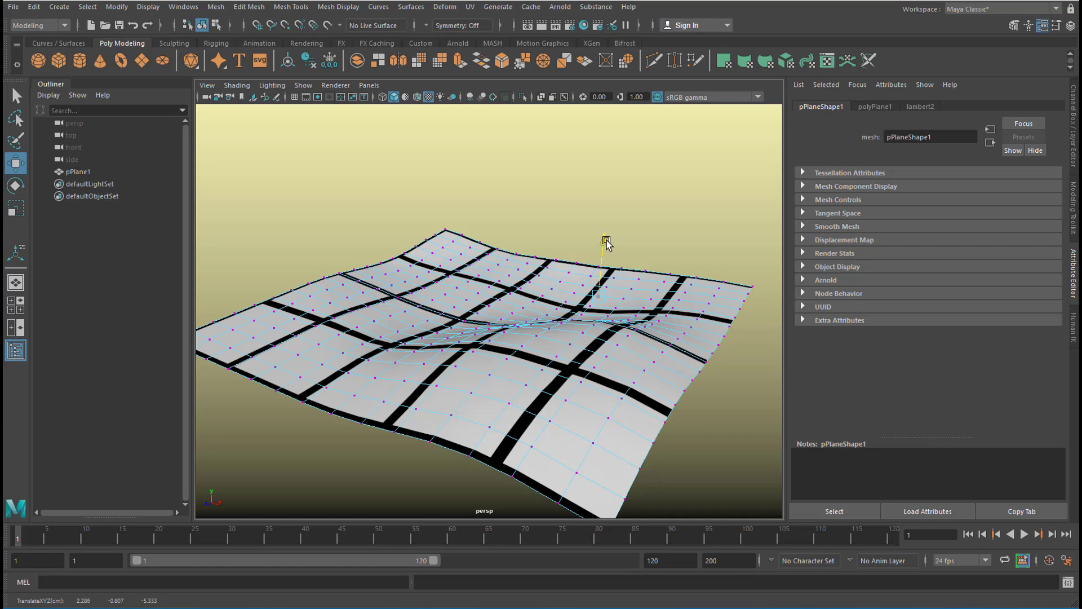
{"action": "left_click", "coordinate": [333, 353]}
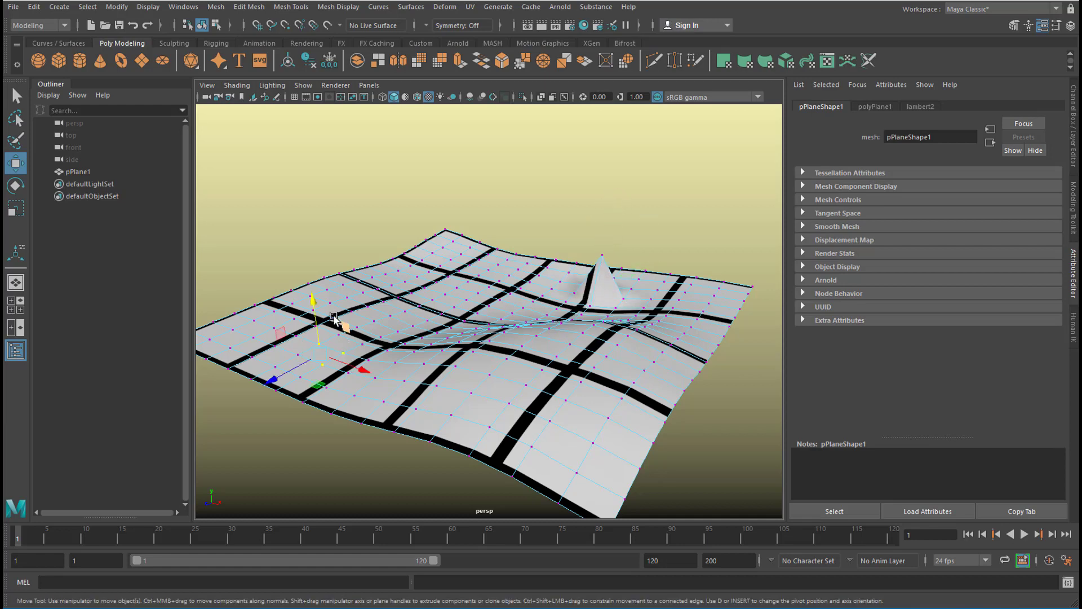
{"action": "left_click", "coordinate": [347, 355]}
{"action": "left_click_drag", "start_coordinate": [342, 305], "coordinate": [346, 335]}
{"action": "left_click_drag", "start_coordinate": [446, 288], "coordinate": [496, 332]}
{"action": "left_click_drag", "start_coordinate": [478, 250], "coordinate": [484, 229]}
- Switch to the top view and turn on textured display there
{"action": "left_click_drag", "start_coordinate": [608, 336], "coordinate": [638, 454], "text": "alt"}
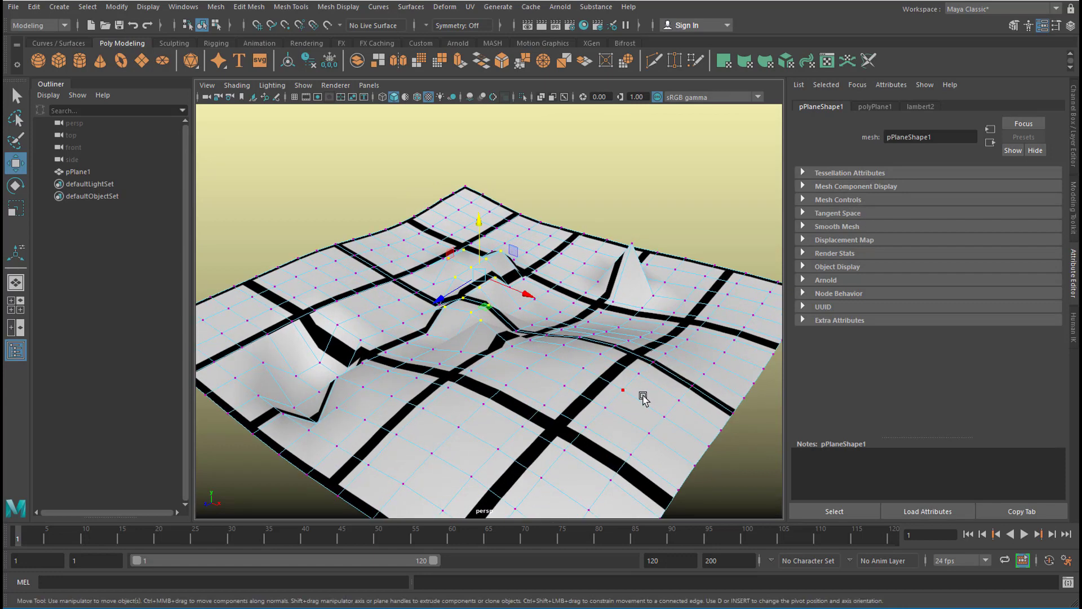
{"action": "key", "text": "space"}
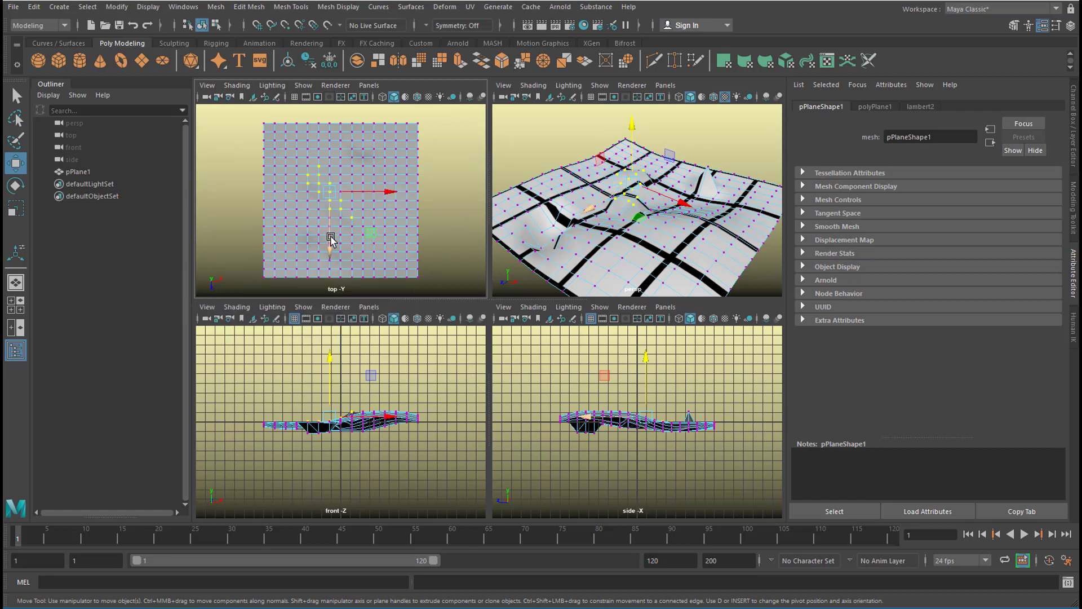
{"action": "key", "text": "space"}
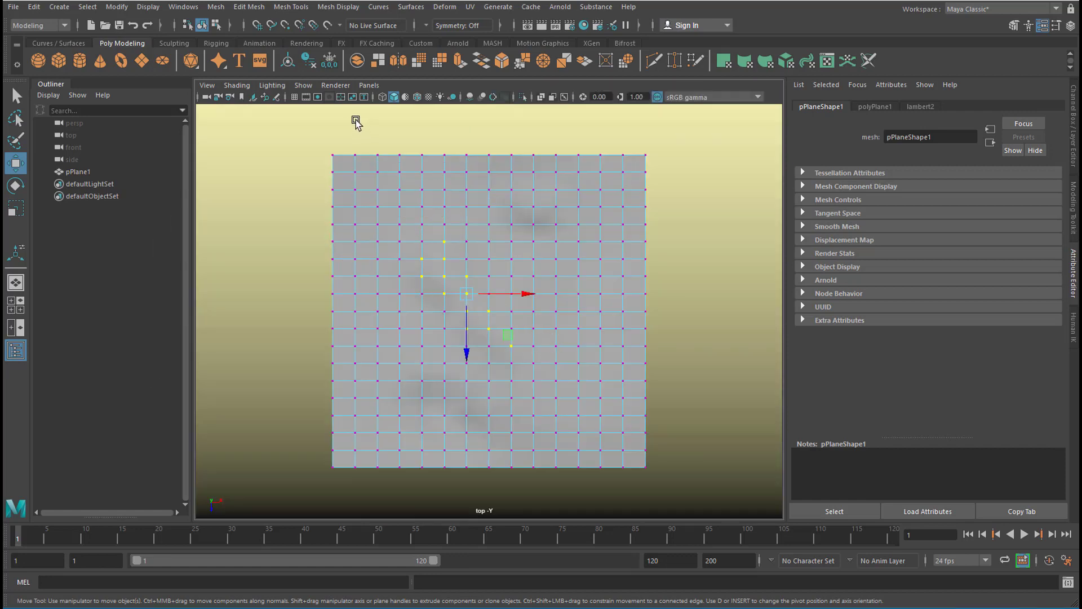
{"action": "left_click", "coordinate": [429, 98]}
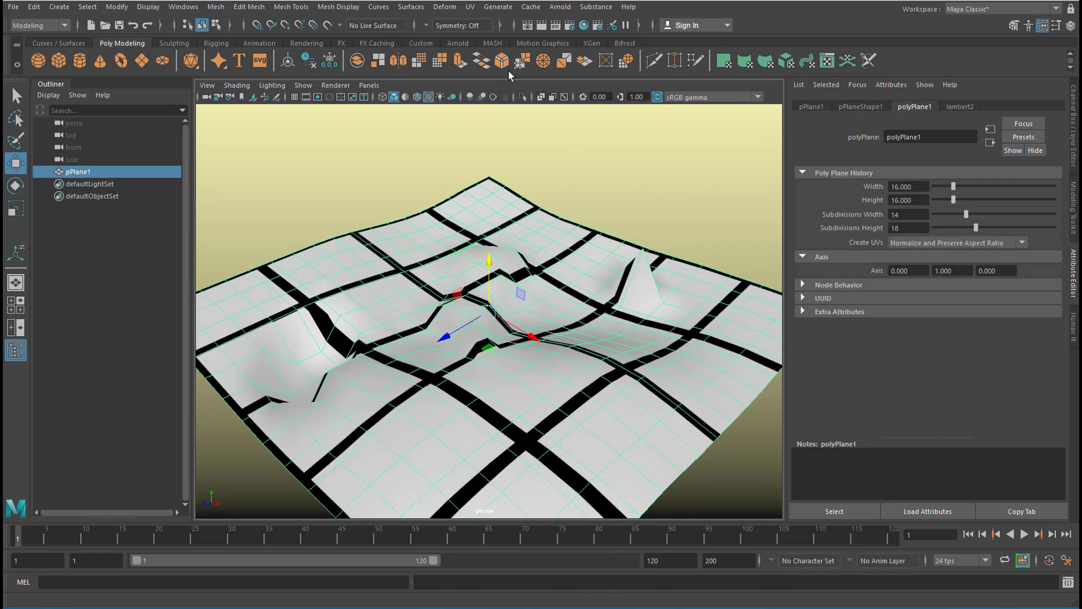
- Detach the UV commands as a floating window beside the viewport
{"action": "left_click", "coordinate": [471, 8]}
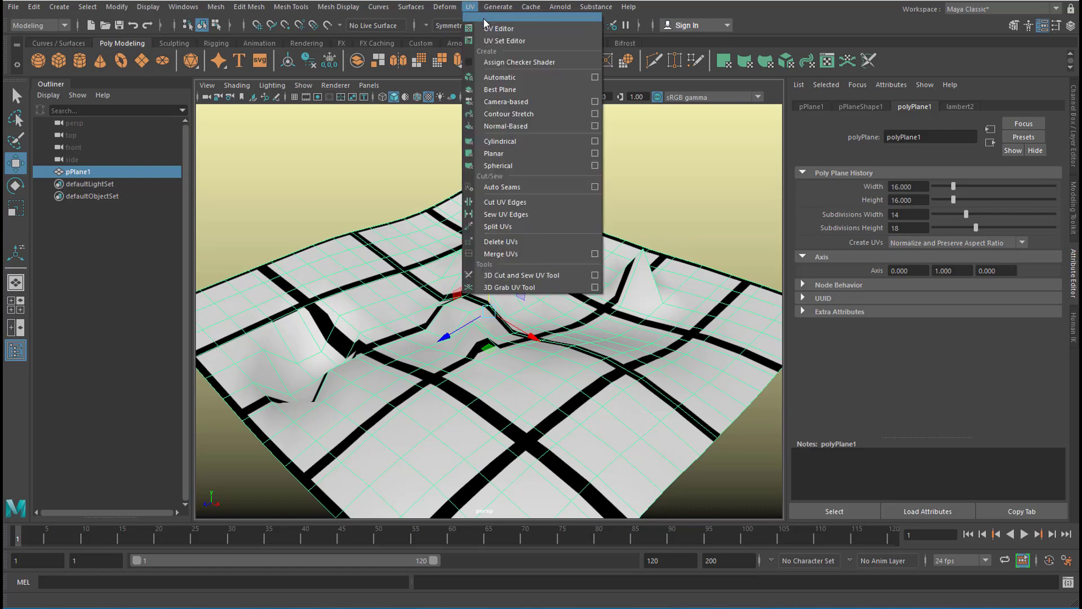
{"action": "left_click", "coordinate": [540, 23]}
{"action": "left_click_drag", "start_coordinate": [541, 21], "coordinate": [872, 136]}
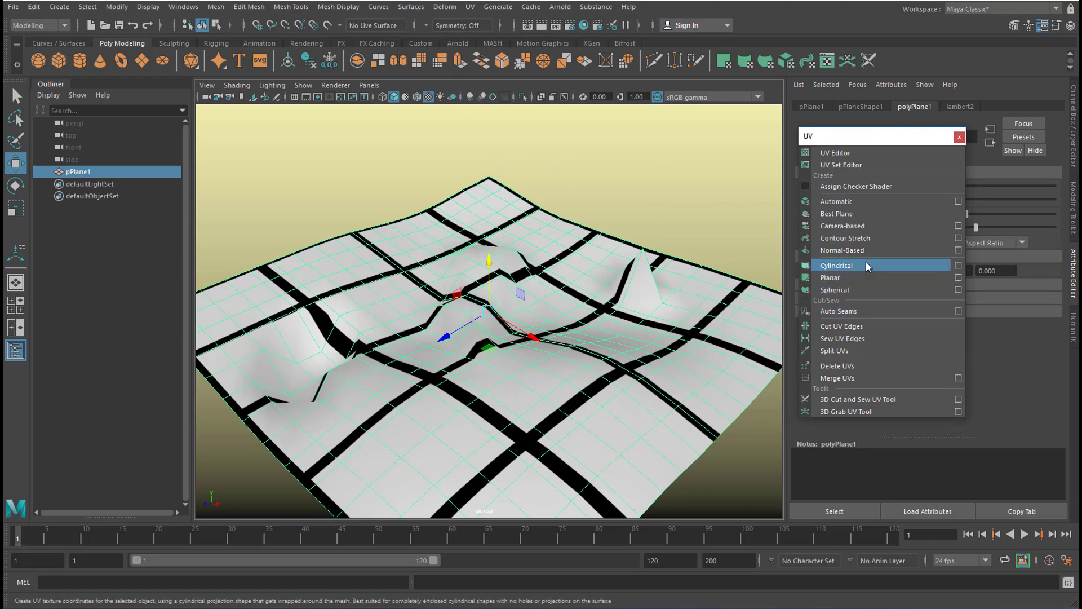
- Apply a camera-based UV projection to the terrain from a low viewing angle, return to object mode and deselect it
{"action": "mouse_move", "coordinate": [677, 282]}
{"action": "left_mouse_down", "text": "alt"}
{"action": "mouse_move", "coordinate": [652, 309]}
{"action": "mouse_move", "coordinate": [679, 290]}
{"action": "mouse_move", "coordinate": [676, 276]}
{"action": "left_mouse_up", "text": "alt"}
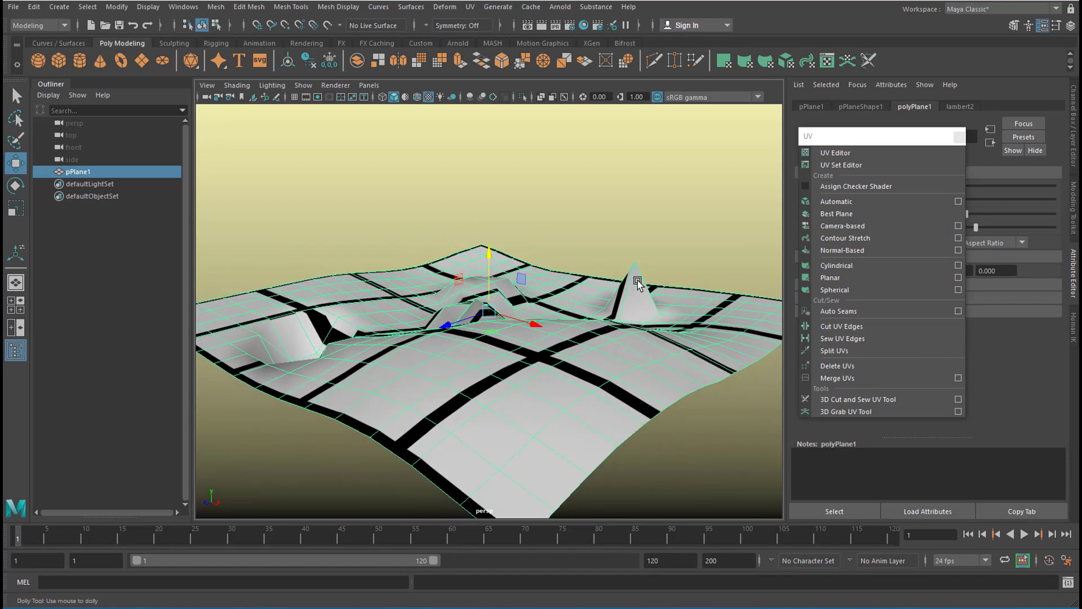
{"action": "right_click_drag", "start_coordinate": [638, 282], "coordinate": [671, 298], "text": "alt"}
{"action": "left_click_drag", "start_coordinate": [672, 297], "coordinate": [649, 314], "text": "alt"}
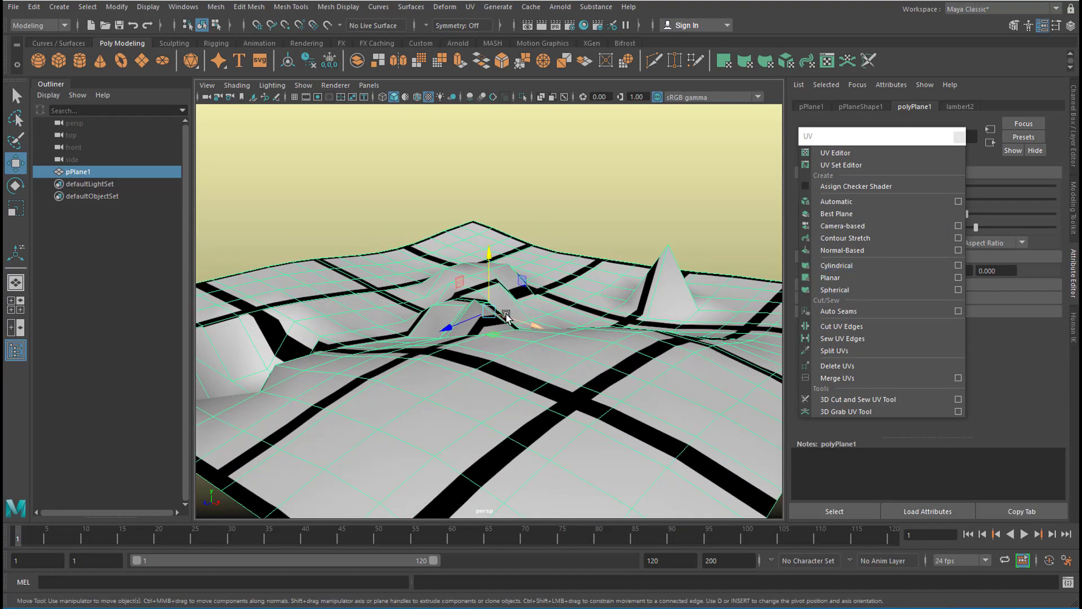
{"action": "left_click", "coordinate": [857, 231]}
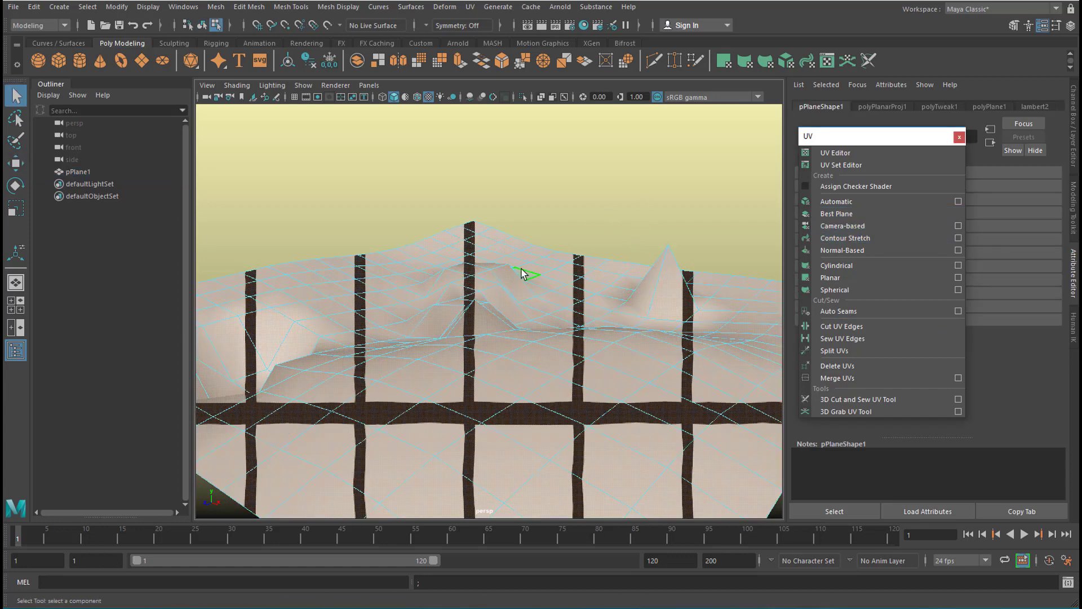
{"action": "right_click_drag", "start_coordinate": [552, 266], "coordinate": [597, 243]}
{"action": "left_click", "coordinate": [627, 215]}
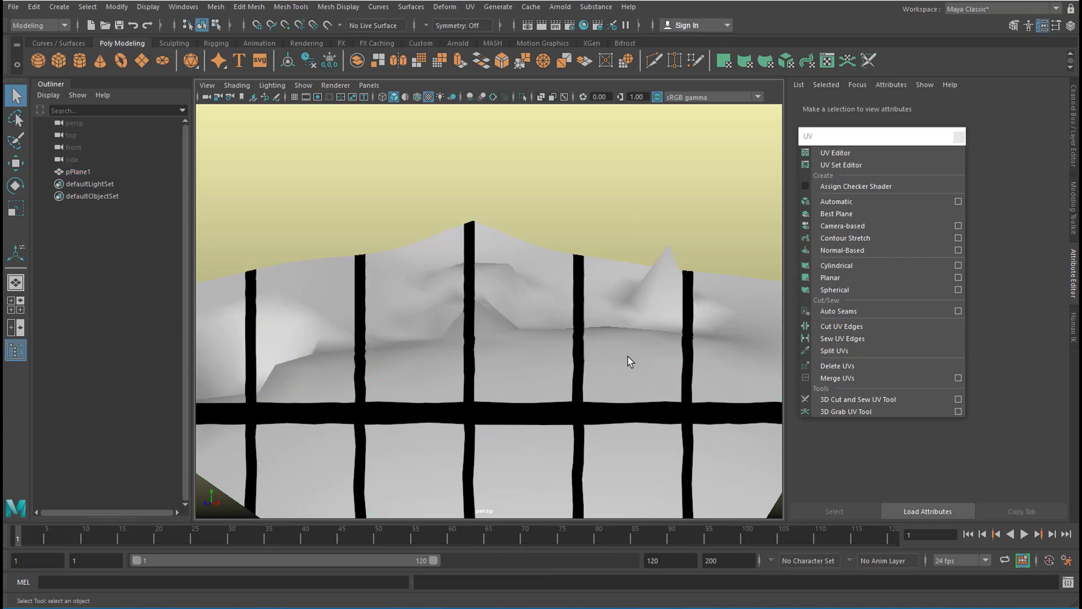
- Apply another camera-based UV projection to the terrain from the opposite side and clear the selection
{"action": "left_click_drag", "start_coordinate": [629, 361], "coordinate": [580, 311], "text": "alt"}
{"action": "right_click_drag", "start_coordinate": [579, 311], "coordinate": [630, 306], "text": "alt"}
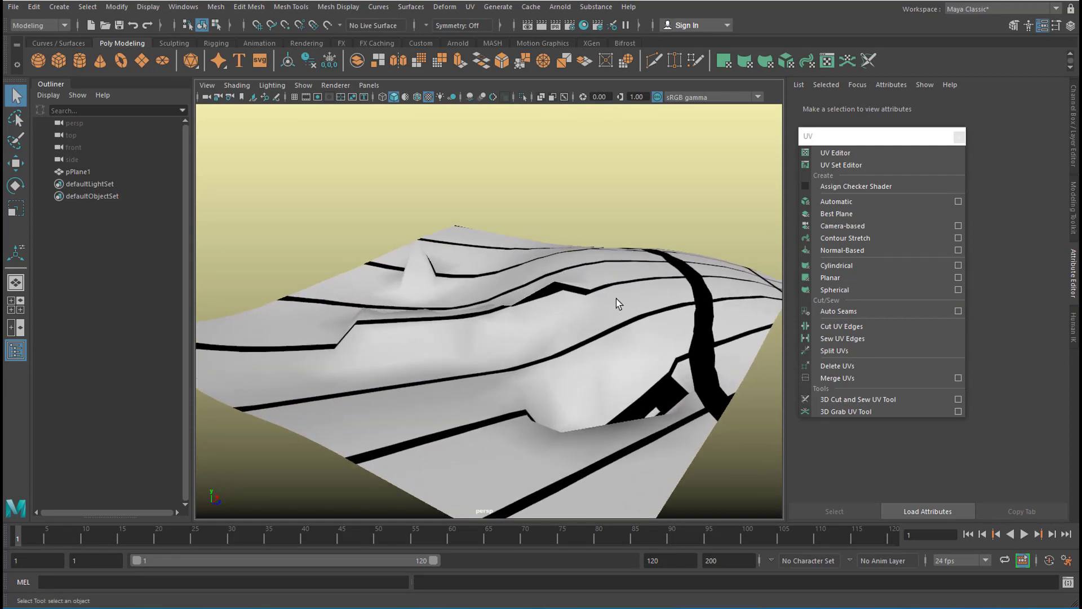
{"action": "left_click", "coordinate": [617, 299]}
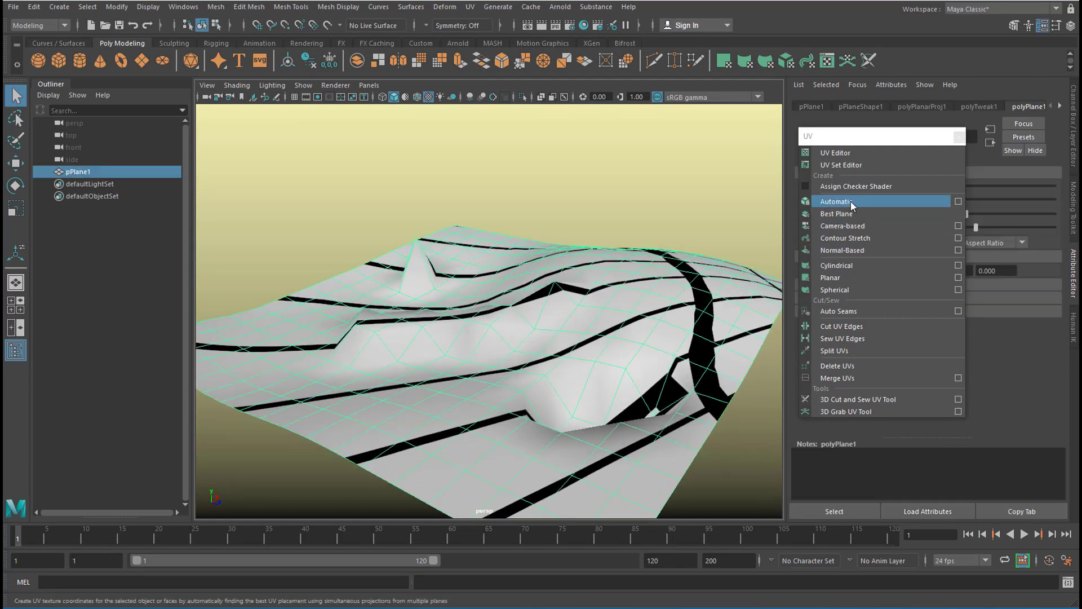
{"action": "left_click", "coordinate": [846, 237]}
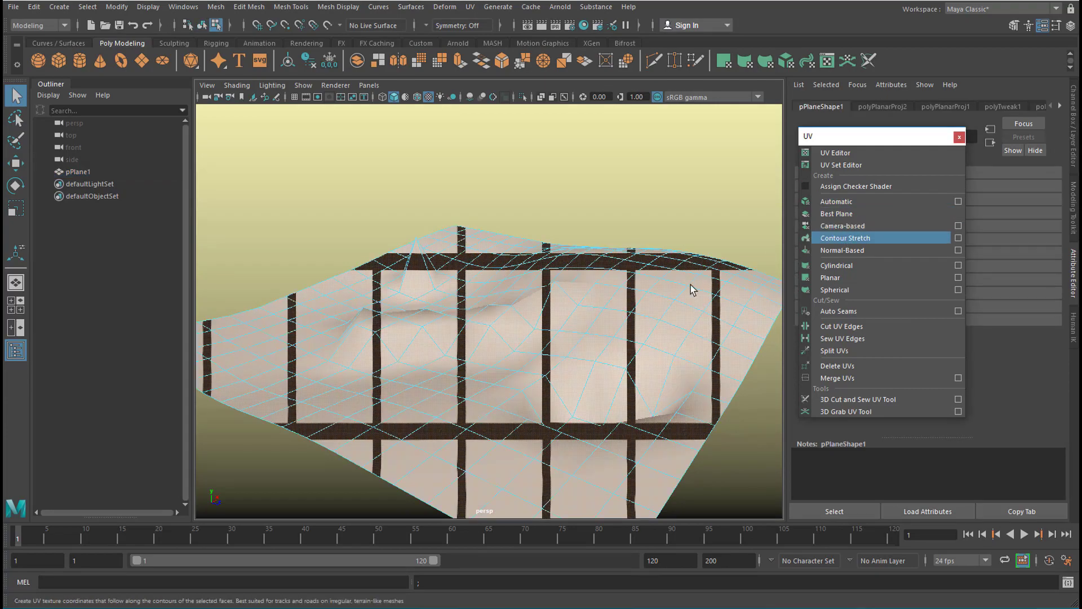
{"action": "left_click", "coordinate": [553, 186]}
- Select the terrain's faces except small areas at some corners and apply a normal-based UV projection to them
{"action": "left_click_drag", "start_coordinate": [599, 314], "coordinate": [777, 272], "text": "alt"}
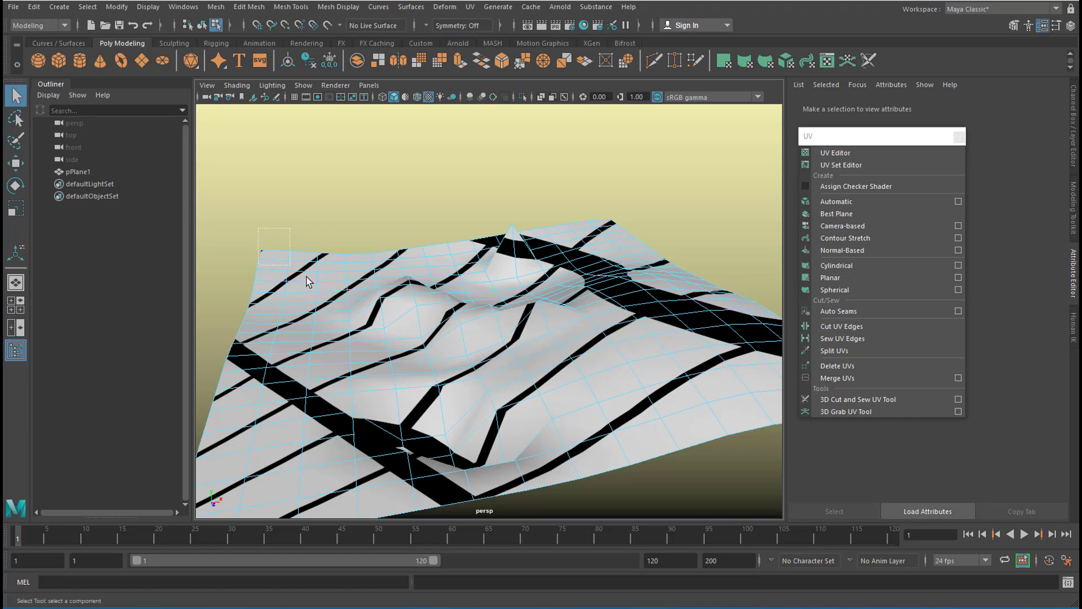
{"action": "left_click_drag", "start_coordinate": [675, 425], "coordinate": [719, 443]}
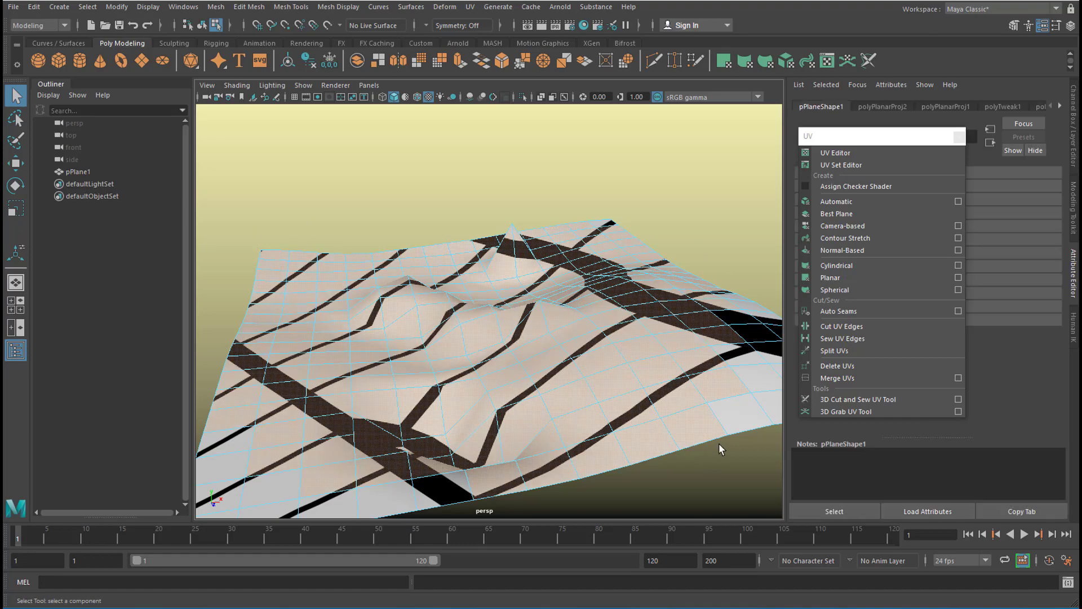
{"action": "left_click", "coordinate": [857, 250]}
- Examine the normal-based texture mapping from several perspective angles and from the top view
{"action": "left_click_drag", "start_coordinate": [606, 389], "coordinate": [451, 432], "text": "alt"}
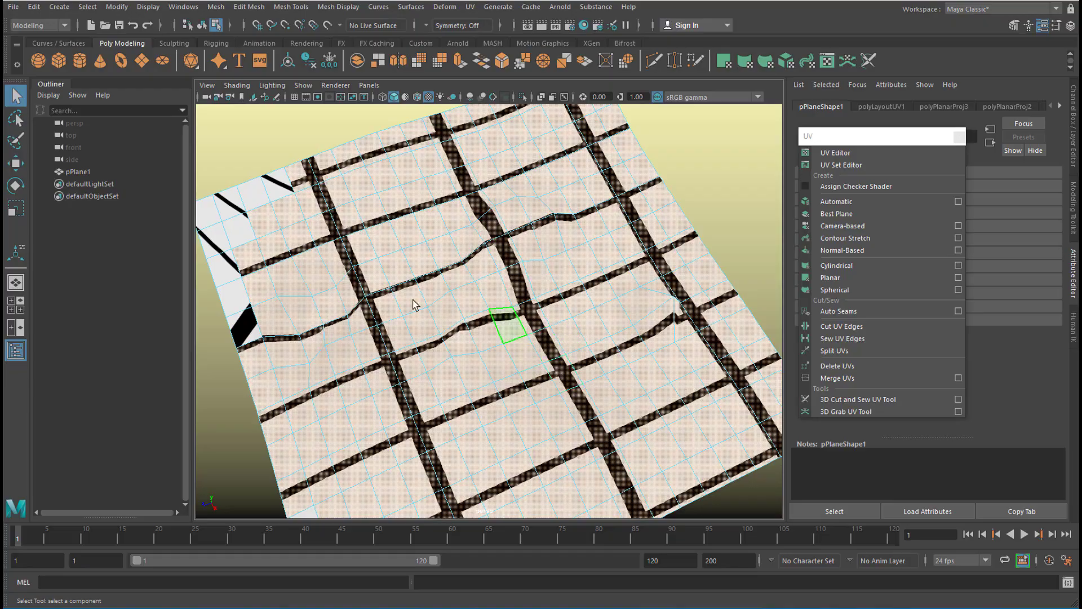
{"action": "left_click_drag", "start_coordinate": [455, 344], "coordinate": [624, 320], "text": "alt"}
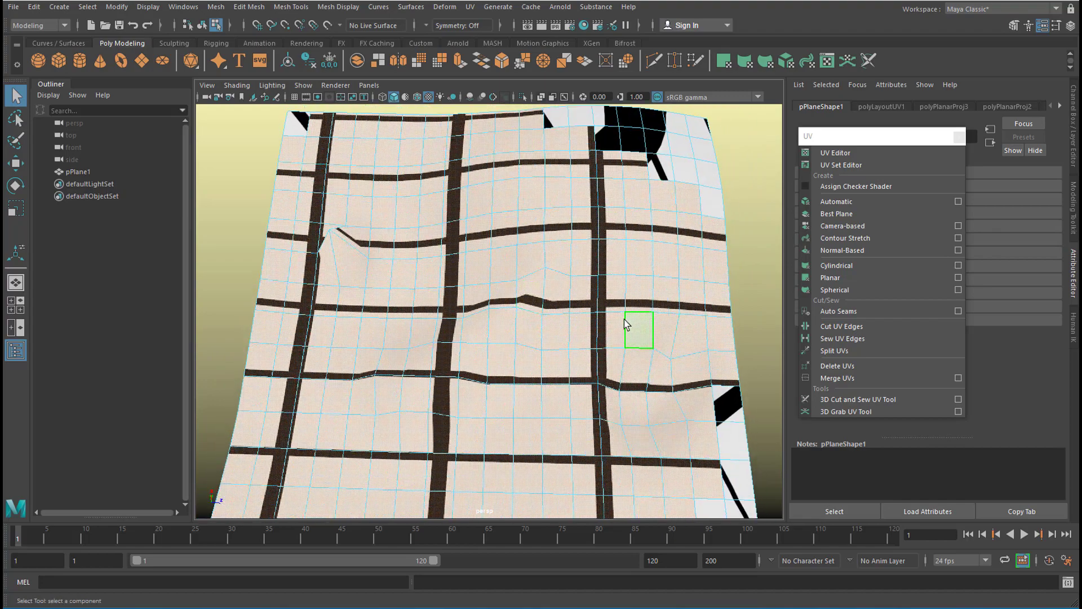
{"action": "key", "text": "space"}
{"action": "key", "text": "space"}
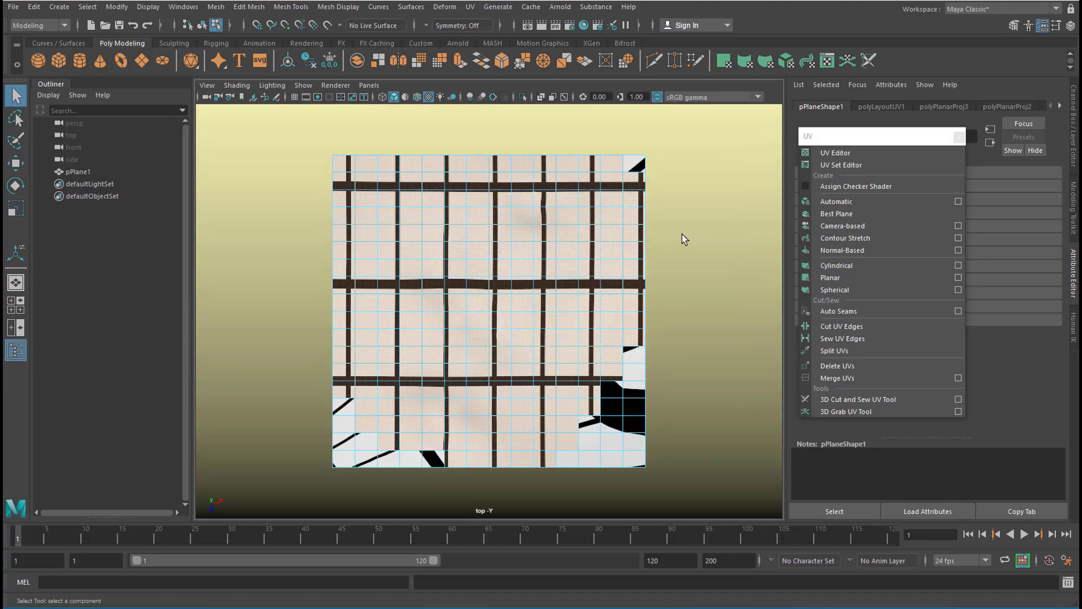
{"action": "key", "text": "space"}
{"action": "key", "text": "space"}
{"action": "left_click_drag", "start_coordinate": [582, 331], "coordinate": [555, 306], "text": "alt"}
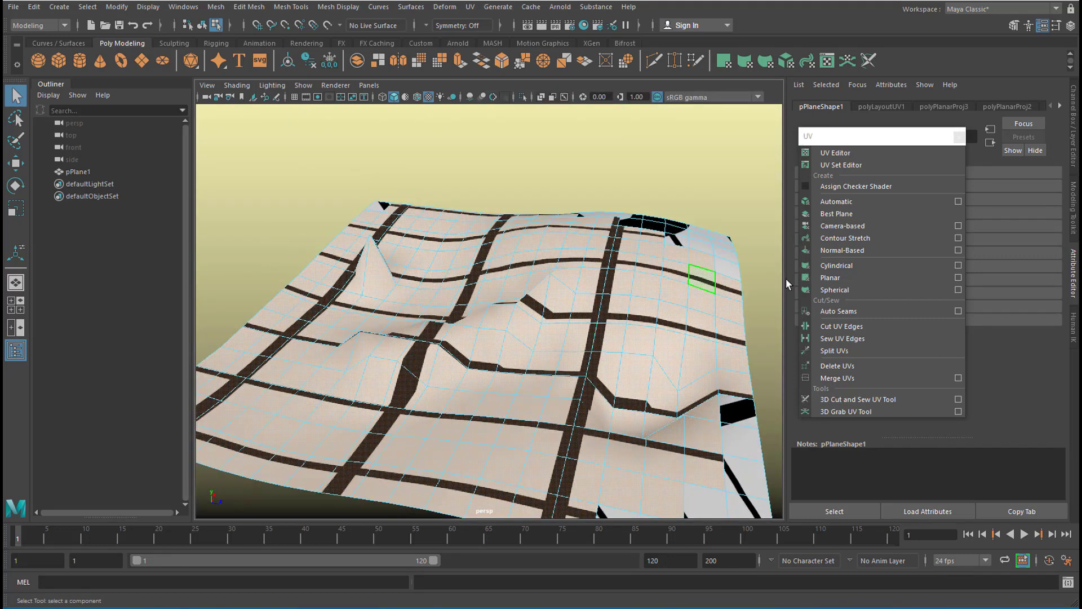
- Apply a planar UV projection to the selected faces and scale its manipulator down vertically so the grid texture repeats more densely
{"action": "left_click", "coordinate": [859, 277]}
{"action": "left_click_drag", "start_coordinate": [725, 307], "coordinate": [555, 312], "text": "alt"}
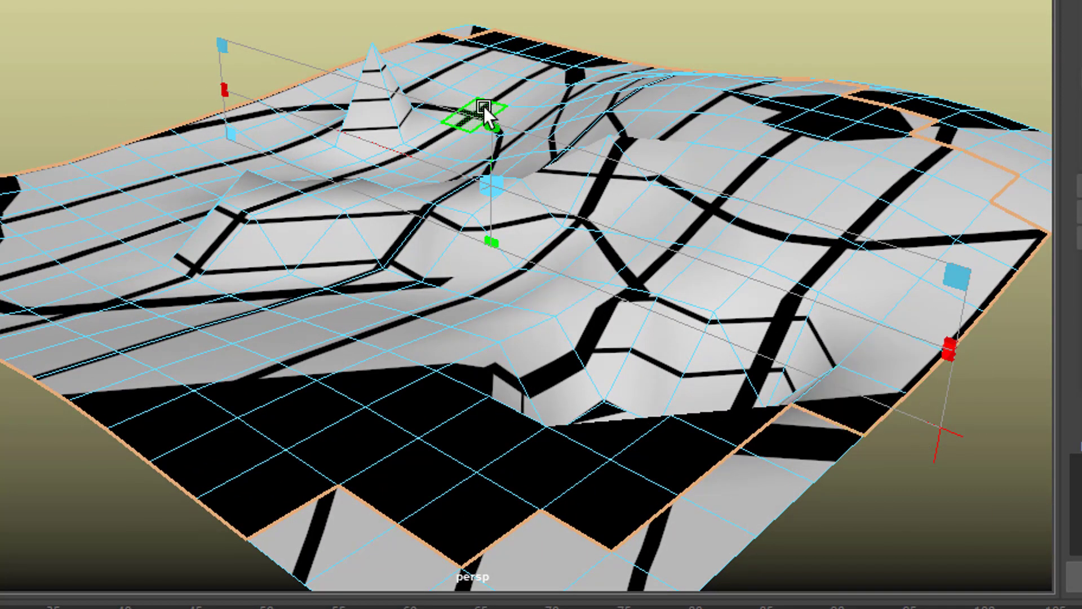
{"action": "left_click_drag", "start_coordinate": [483, 110], "coordinate": [558, 5]}
{"action": "left_click_drag", "start_coordinate": [707, 174], "coordinate": [603, 321], "text": "alt"}
{"action": "left_click_drag", "start_coordinate": [496, 31], "coordinate": [495, 135]}
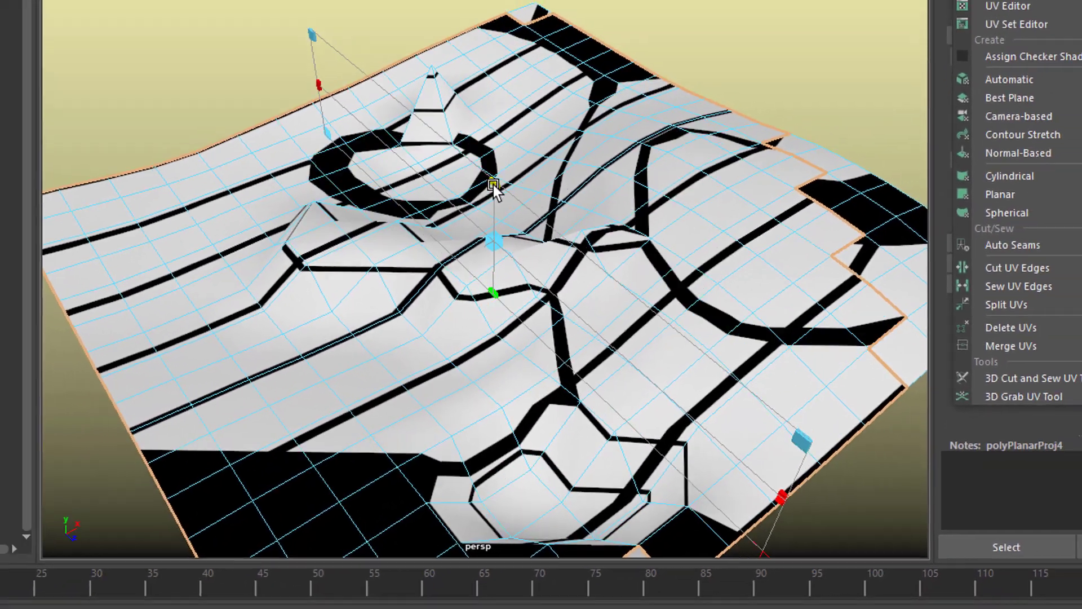
{"action": "left_click_drag", "start_coordinate": [494, 186], "coordinate": [497, 214]}
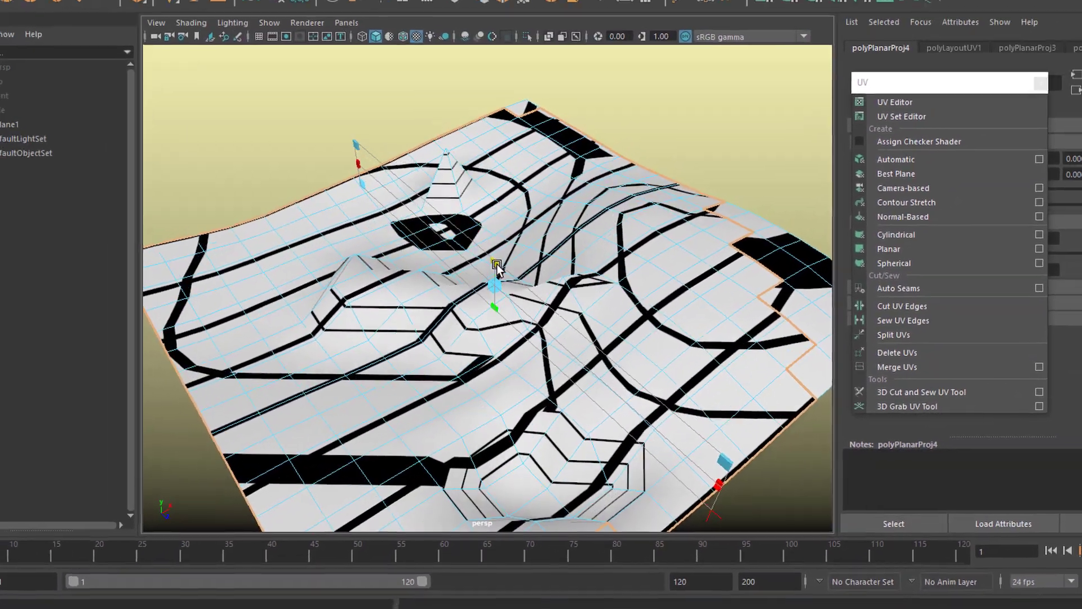
- Apply a cylindrical UV projection to the selected terrain faces and narrow its horizontal sweep so the grid texture repeats more densely
{"action": "left_click_drag", "start_coordinate": [496, 265], "coordinate": [496, 268]}
{"action": "left_click_drag", "start_coordinate": [563, 345], "coordinate": [638, 332], "text": "alt"}
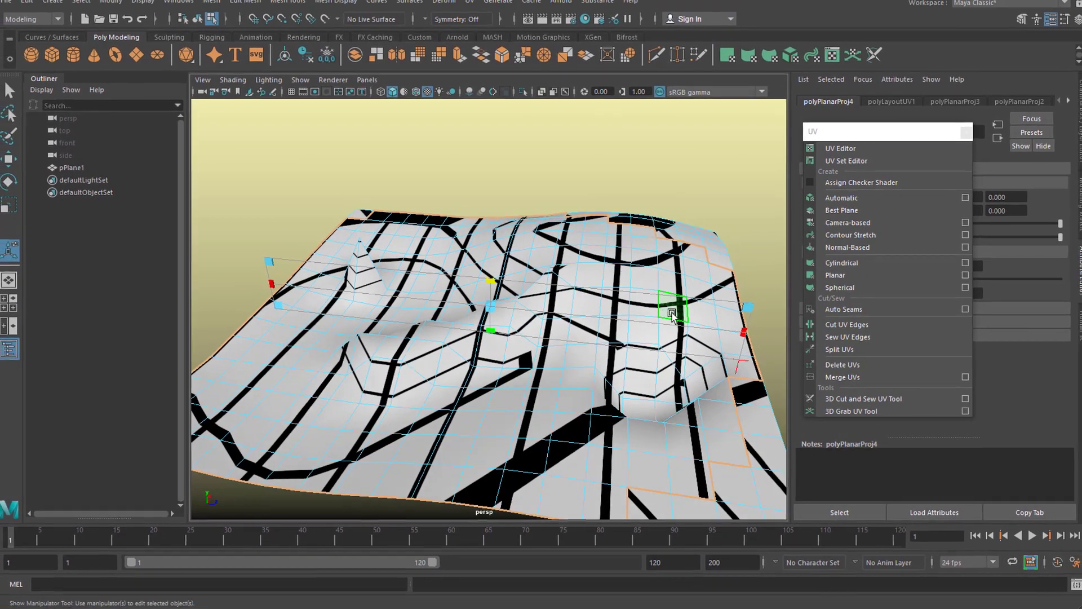
{"action": "left_click", "coordinate": [871, 271]}
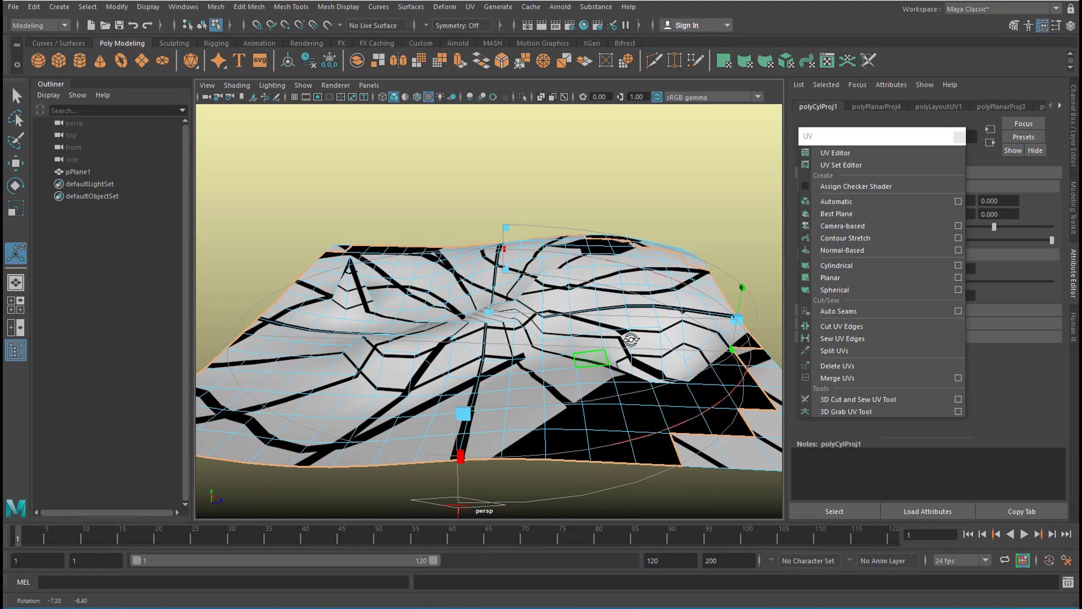
{"action": "left_click_drag", "start_coordinate": [632, 339], "coordinate": [633, 339], "text": "alt"}
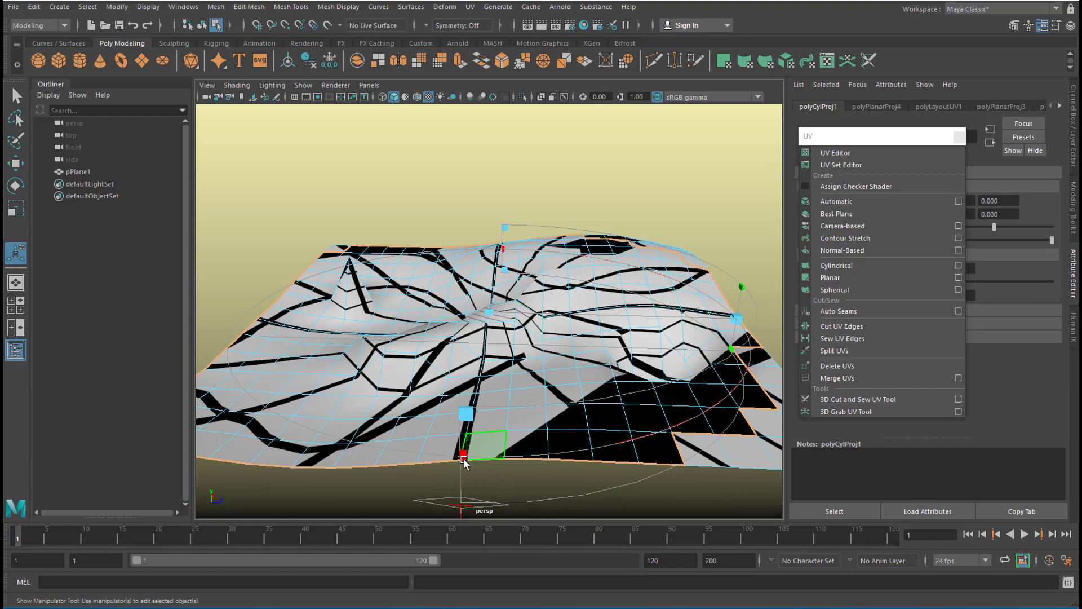
{"action": "left_click_drag", "start_coordinate": [463, 455], "coordinate": [730, 393]}
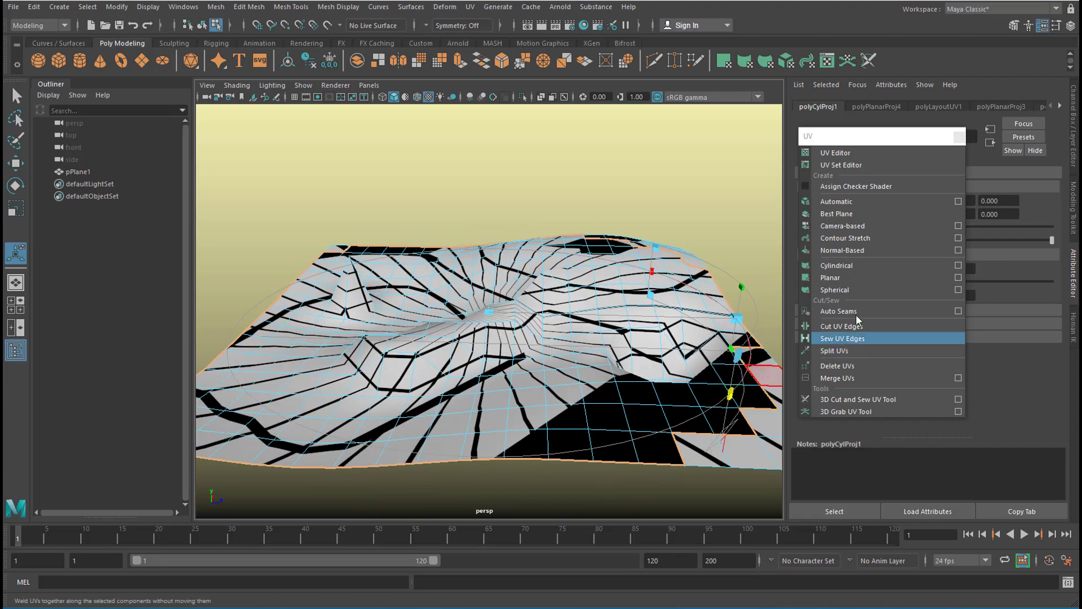
- Apply a spherical UV projection to the selected faces and inspect the resulting texture mapping from the perspective and top views
{"action": "left_click", "coordinate": [861, 292]}
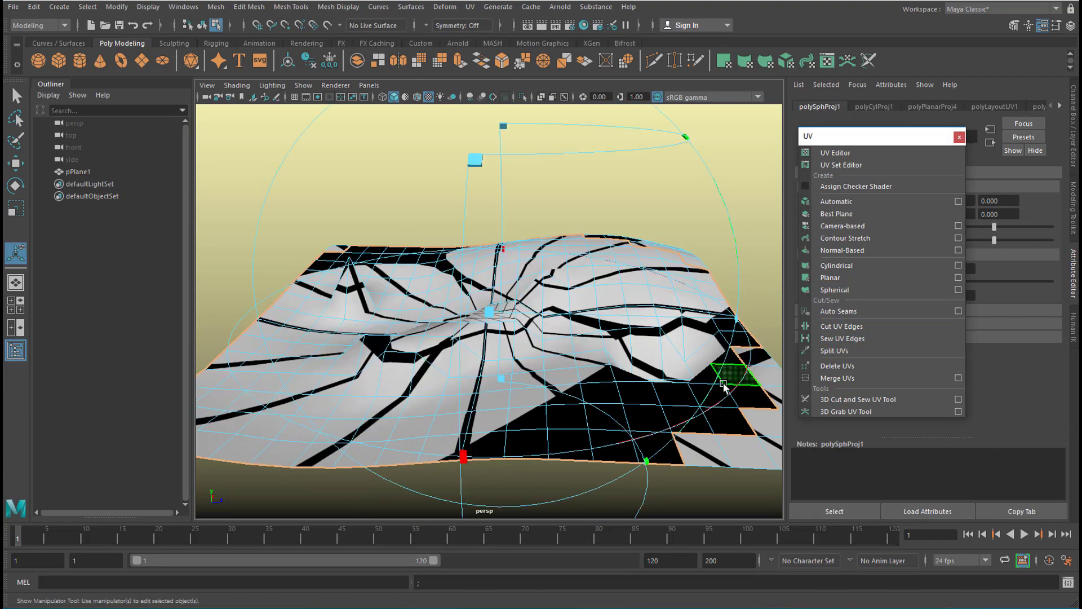
{"action": "left_click_drag", "start_coordinate": [633, 359], "coordinate": [550, 380], "text": "alt"}
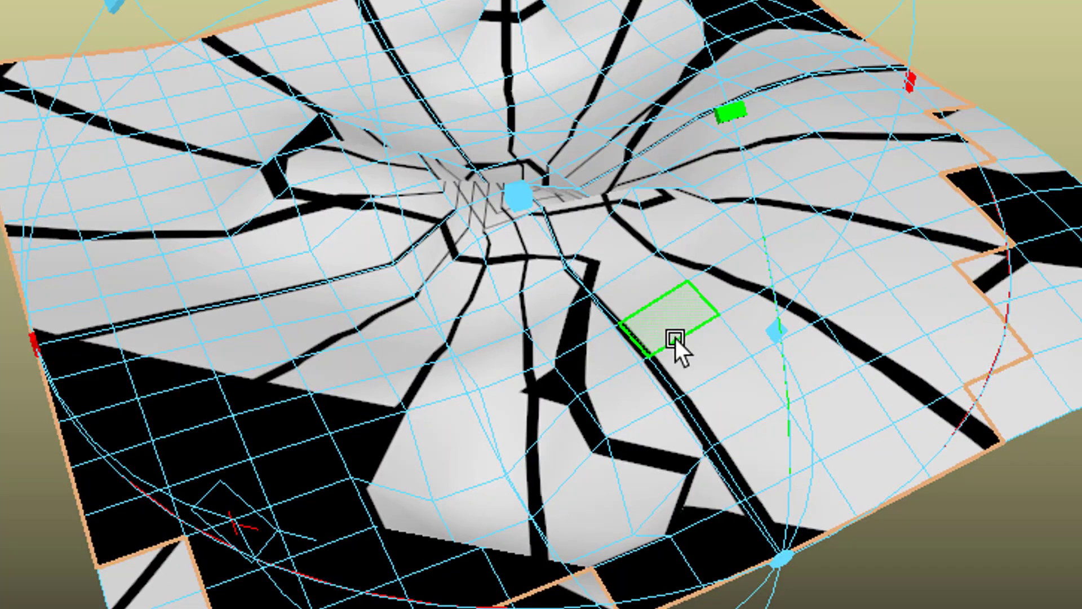
{"action": "key", "text": "space"}
{"action": "key", "text": "space"}
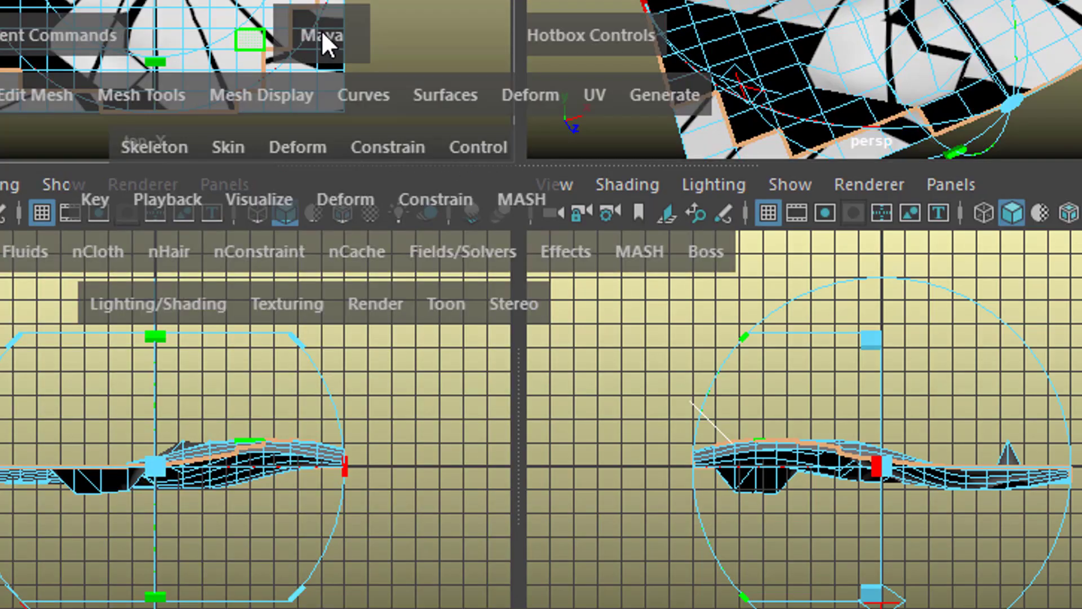
{"action": "key", "text": "space"}
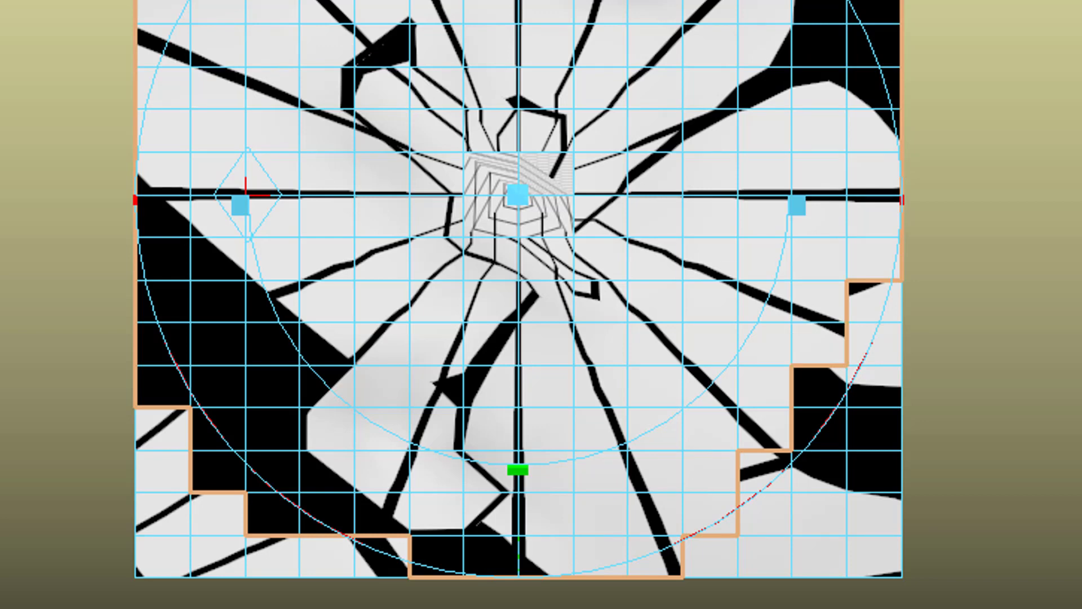
{"action": "right_click_drag", "start_coordinate": [532, 333], "coordinate": [1081, 342], "text": "alt"}
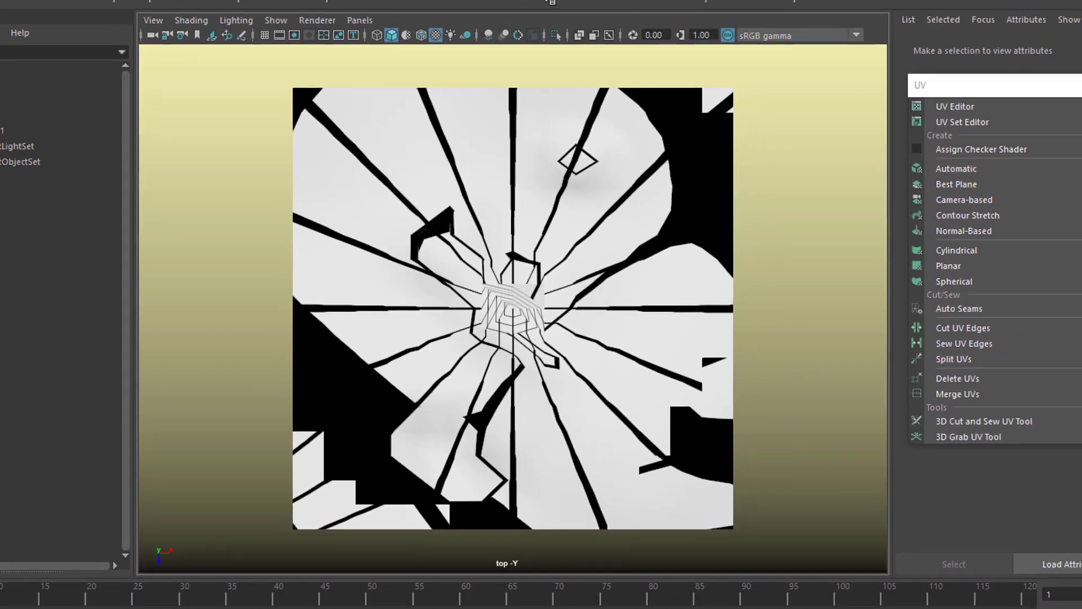
- Select the whole terrain plane and unitize its UVs in the UV Editor so every face fills the full texture space
{"action": "left_click", "coordinate": [561, 204]}
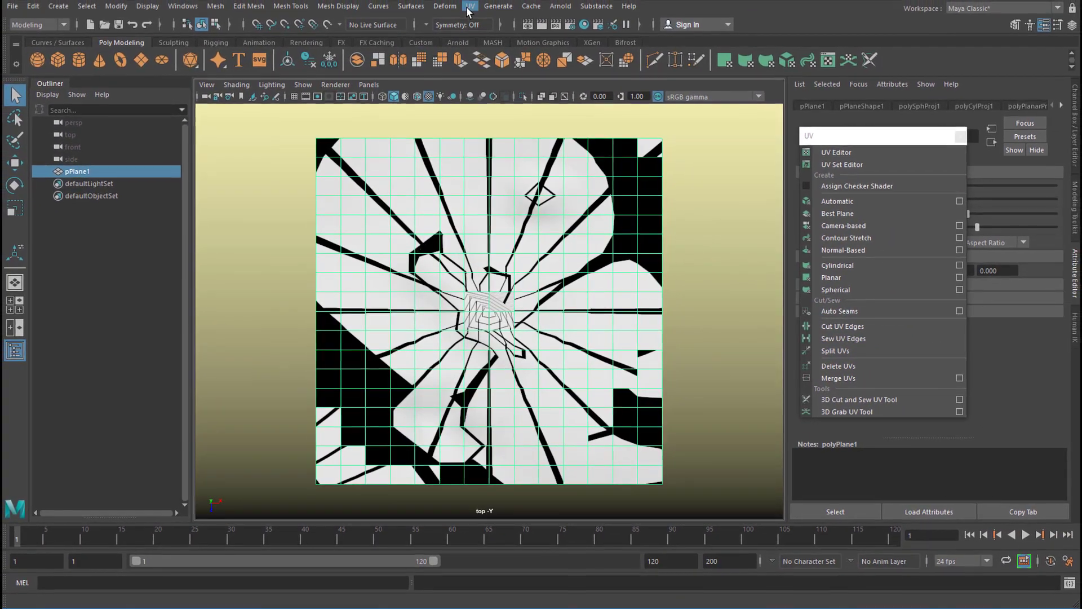
{"action": "left_click", "coordinate": [471, 4]}
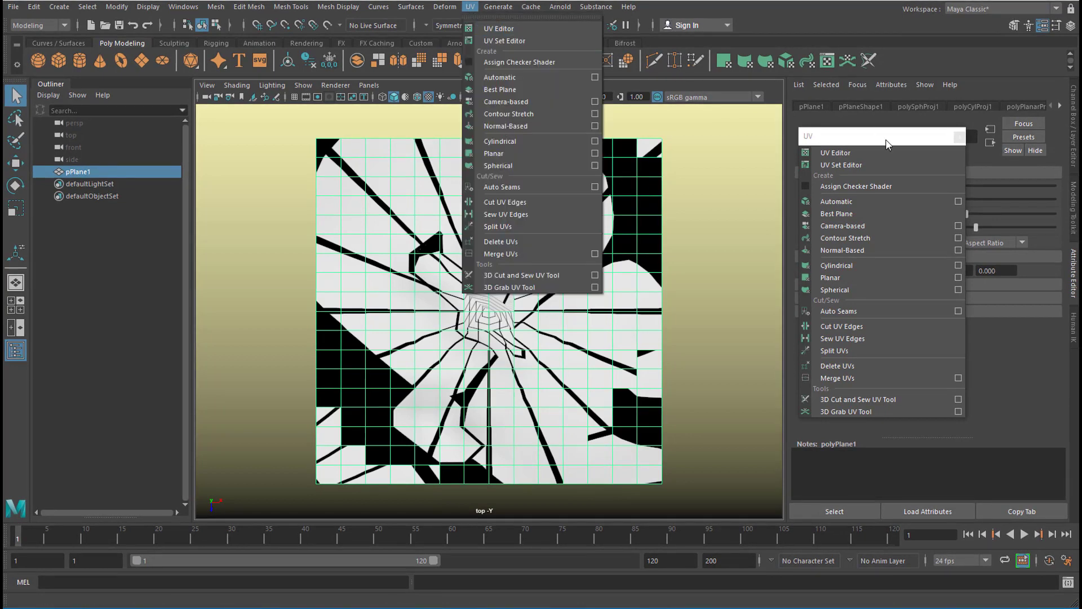
{"action": "left_click_drag", "start_coordinate": [886, 140], "coordinate": [887, 141]}
{"action": "left_click", "coordinate": [845, 153]}
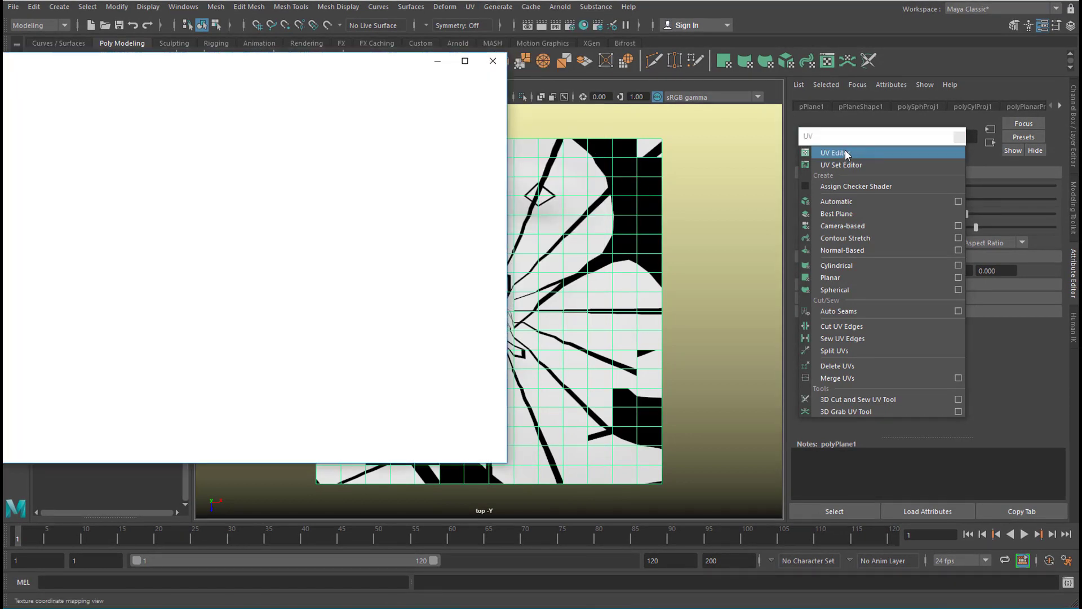
{"action": "left_click_drag", "start_coordinate": [407, 66], "coordinate": [698, 63]}
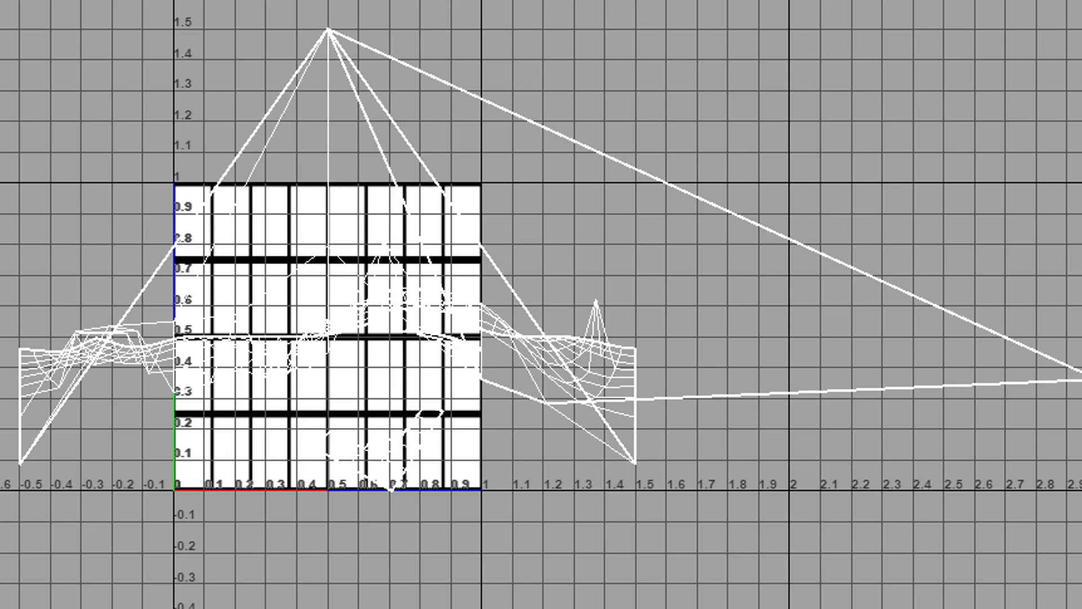
{"action": "mouse_move", "coordinate": [194, 33]}
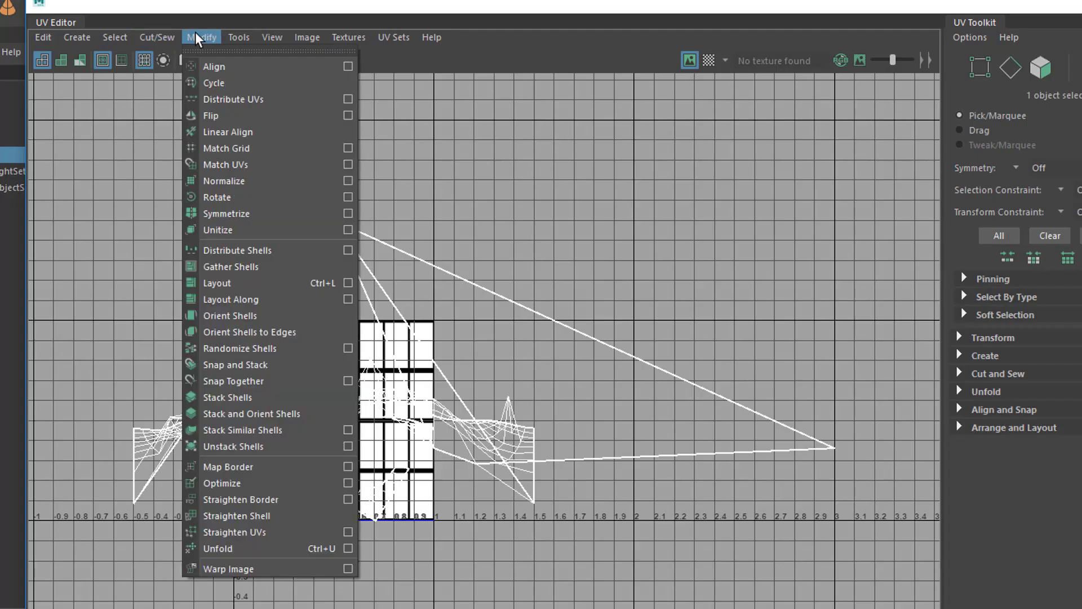
{"action": "left_click", "coordinate": [266, 229]}
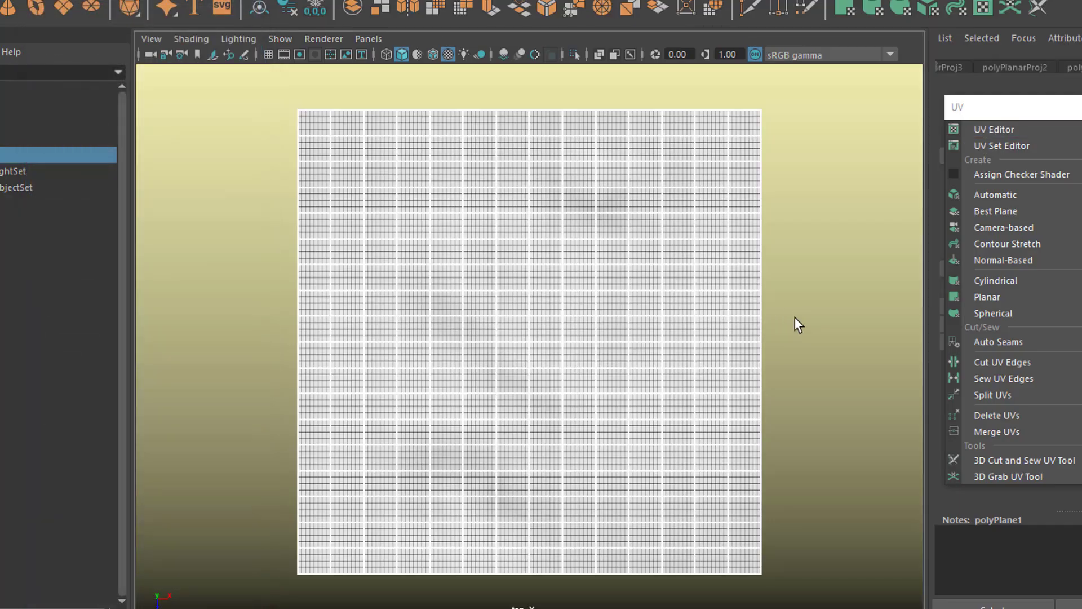
- Return the terrain to object mode, clear the selection and examine the unitized grid texture up close in the perspective view
{"action": "left_click", "coordinate": [802, 322]}
{"action": "key", "text": "space"}
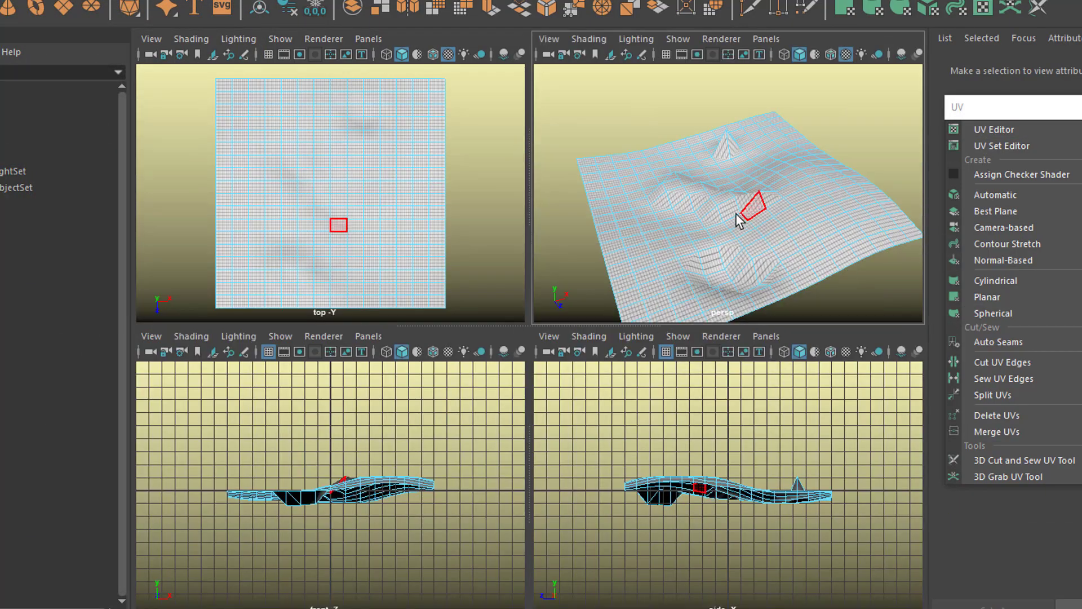
{"action": "key", "text": "space"}
{"action": "left_click_drag", "start_coordinate": [556, 363], "coordinate": [605, 390], "text": "alt"}
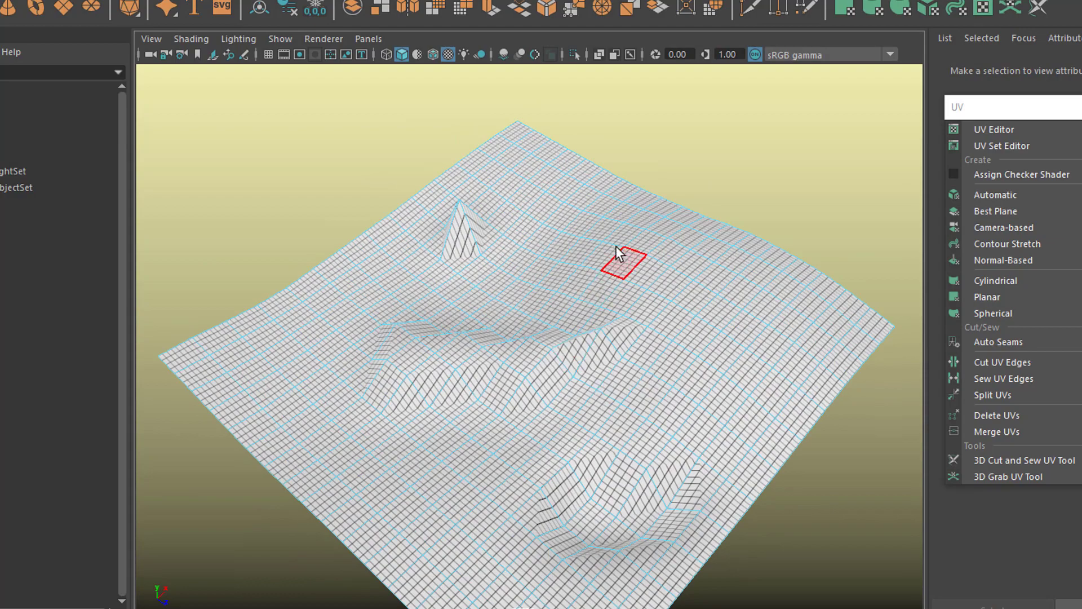
{"action": "right_click_drag", "start_coordinate": [619, 252], "coordinate": [694, 215]}
{"action": "left_click", "coordinate": [767, 172]}
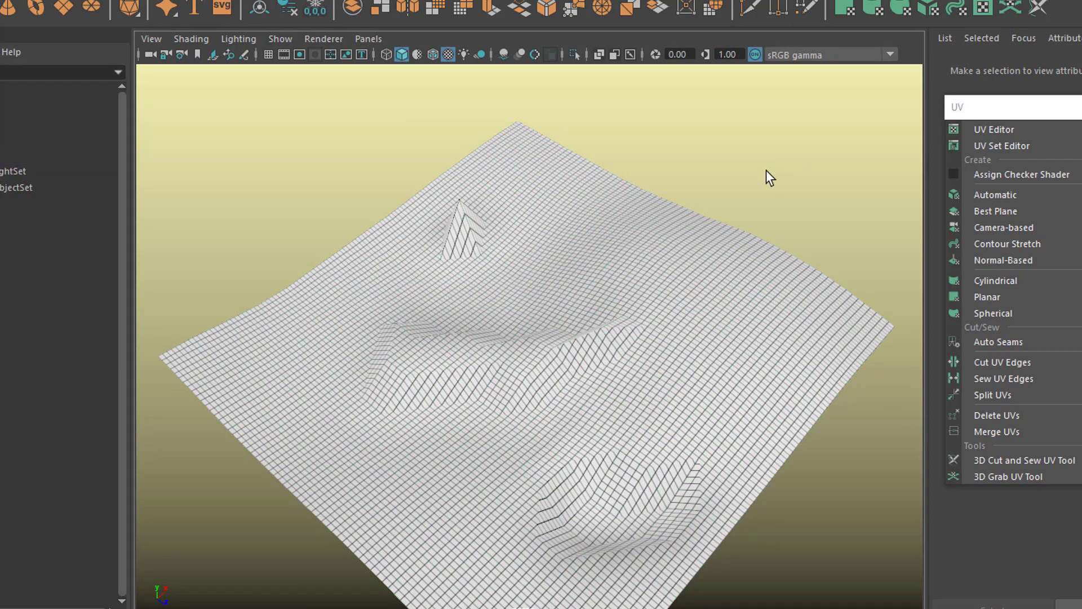
{"action": "left_click_drag", "start_coordinate": [611, 378], "coordinate": [561, 355], "text": "alt"}
{"action": "right_click_drag", "start_coordinate": [561, 355], "coordinate": [794, 334], "text": "alt"}
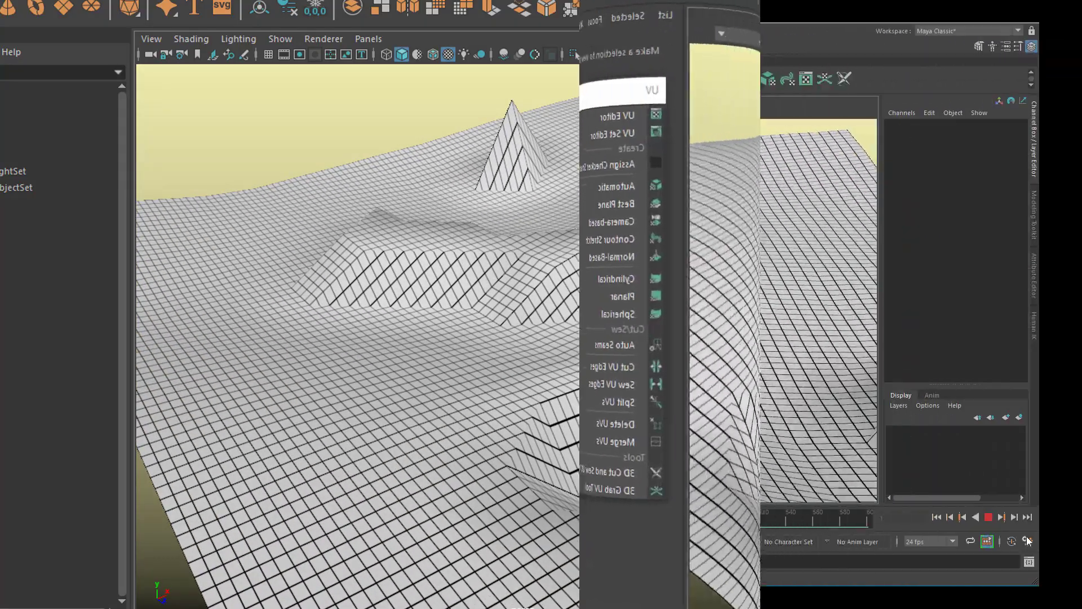